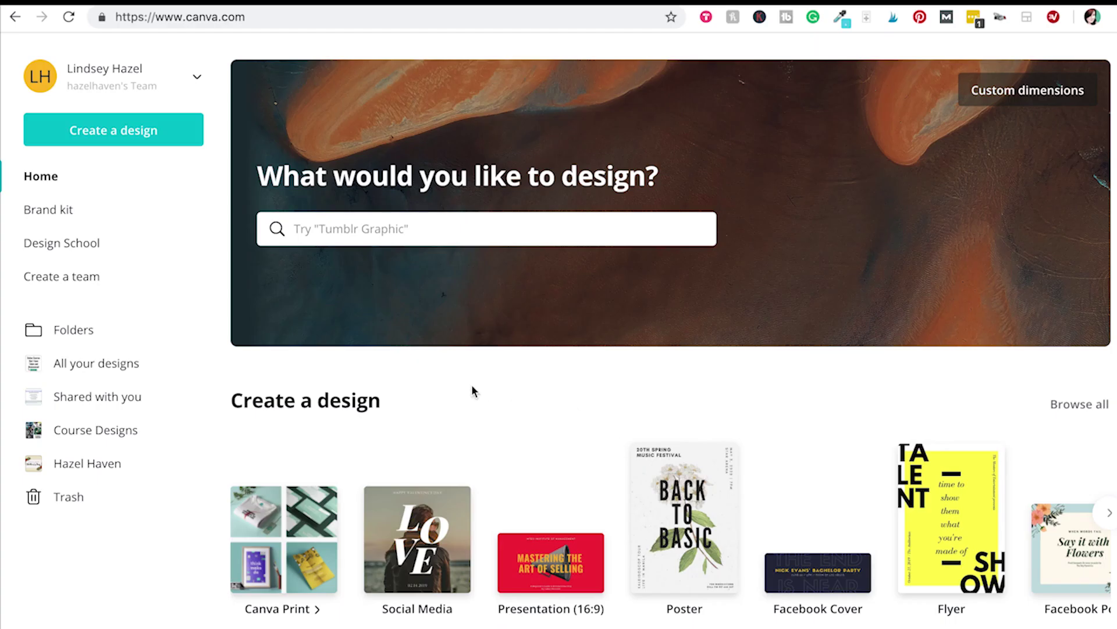
Search Canva for 'youtub' and create a blank YouTube Thumbnail design
scroll(362, 384, "down", 5)
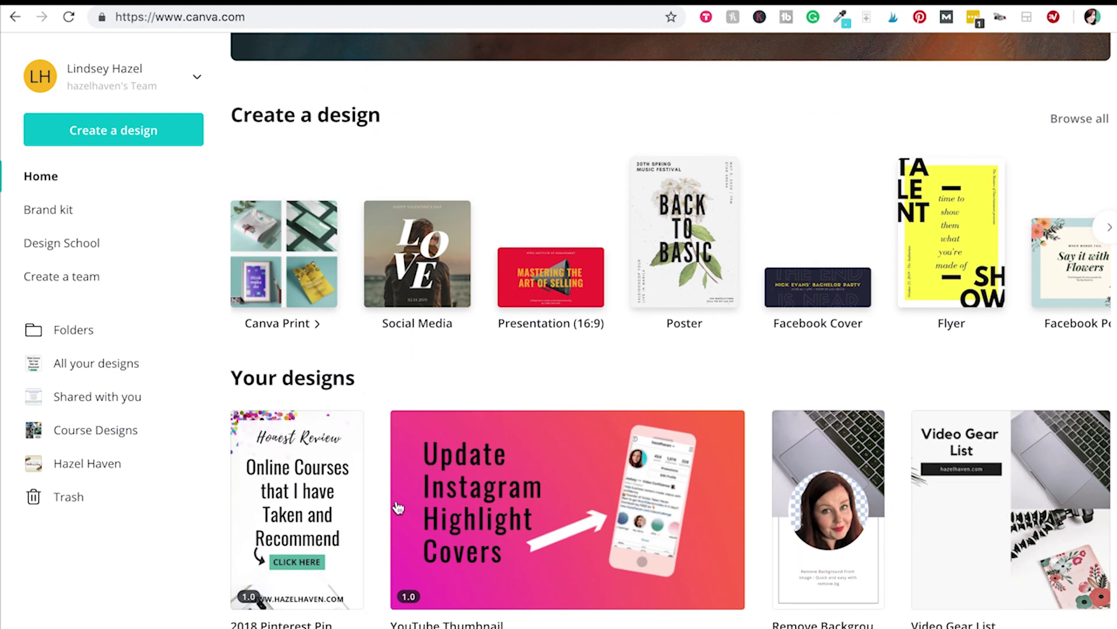
mouse_move(446, 622)
scroll(486, 406, "up", 3)
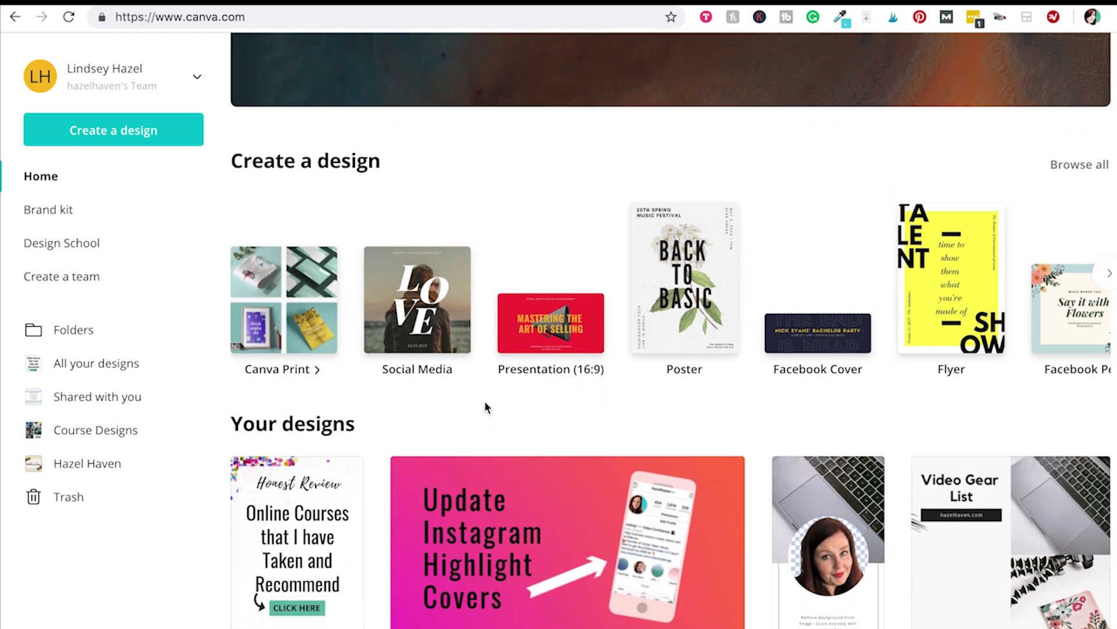
scroll(487, 406, "up", 2)
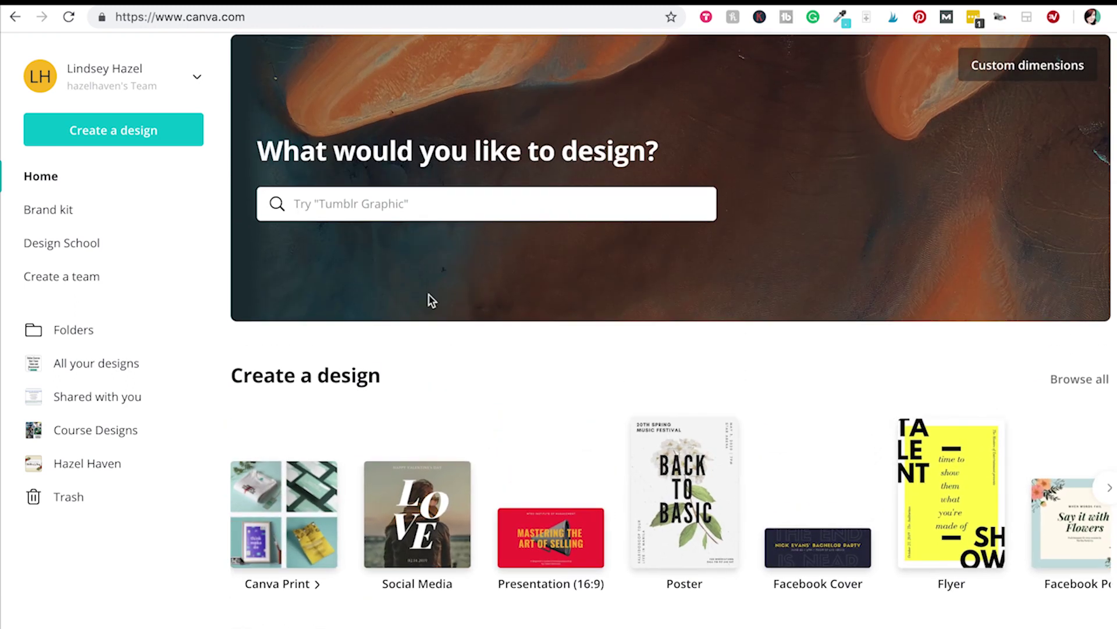
left_click(383, 208)
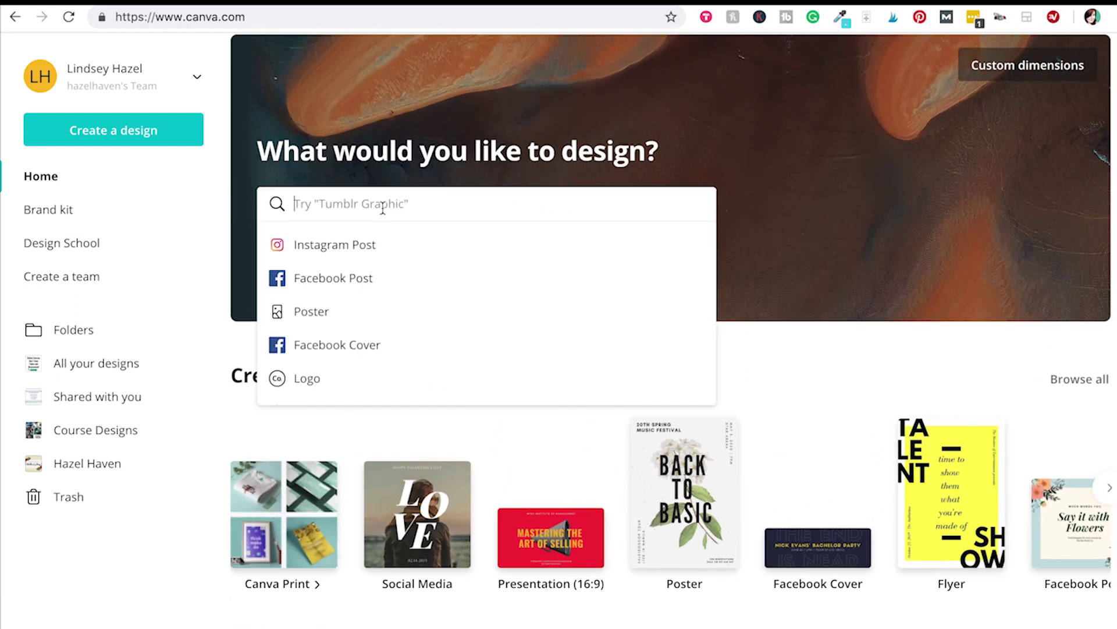
type("youtub")
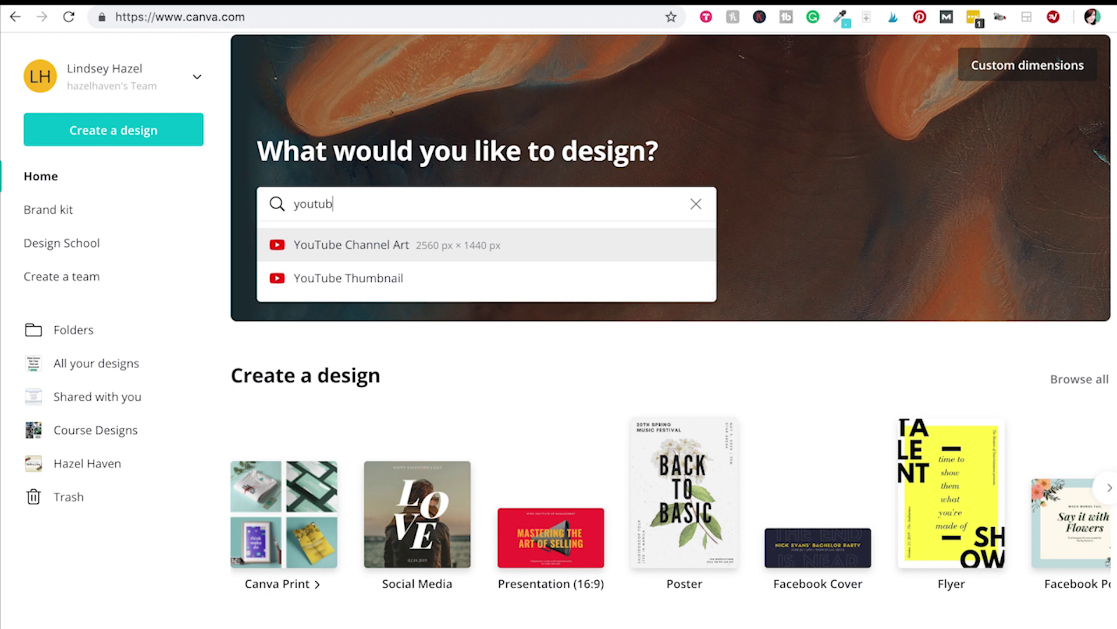
left_click(392, 289)
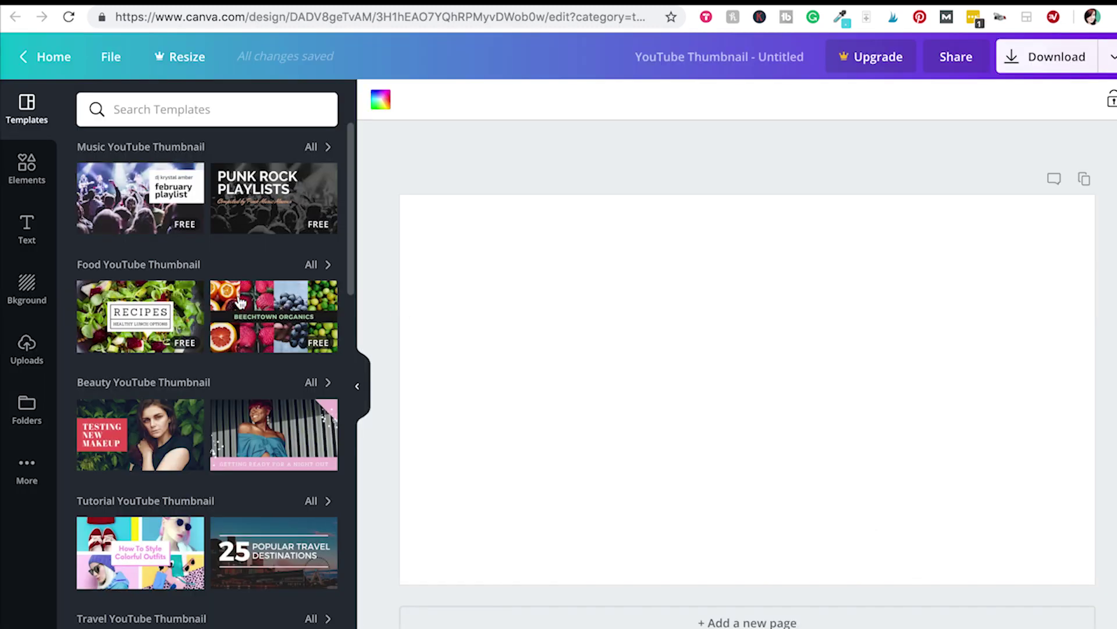
scroll(240, 302, "down", 5)
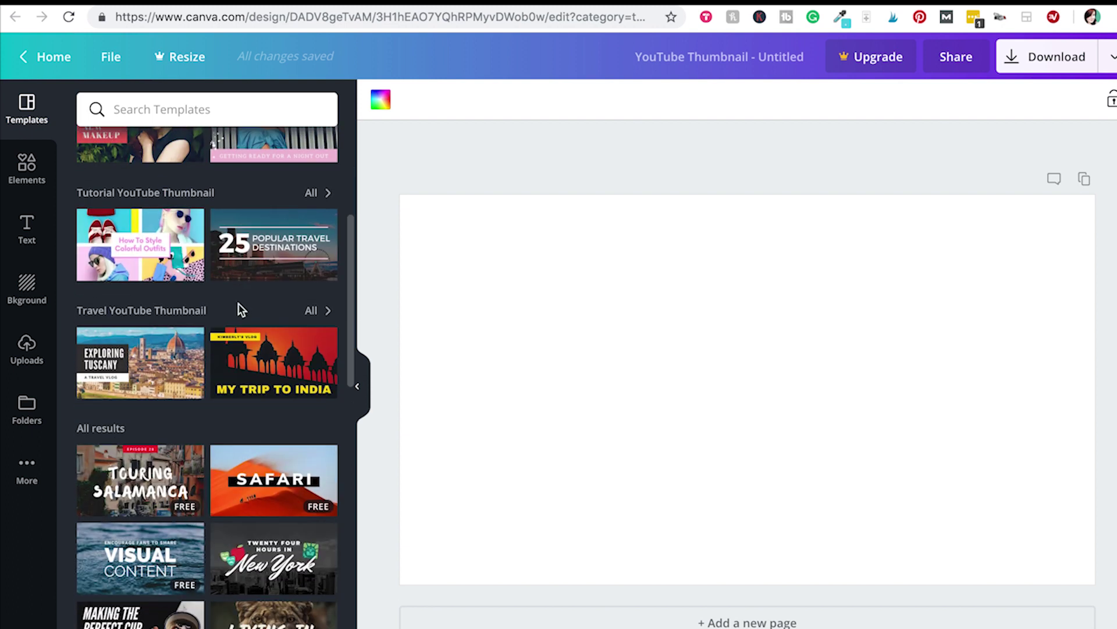
scroll(239, 305, "down", 6)
scroll(241, 310, "down", 2)
scroll(241, 310, "up", 12)
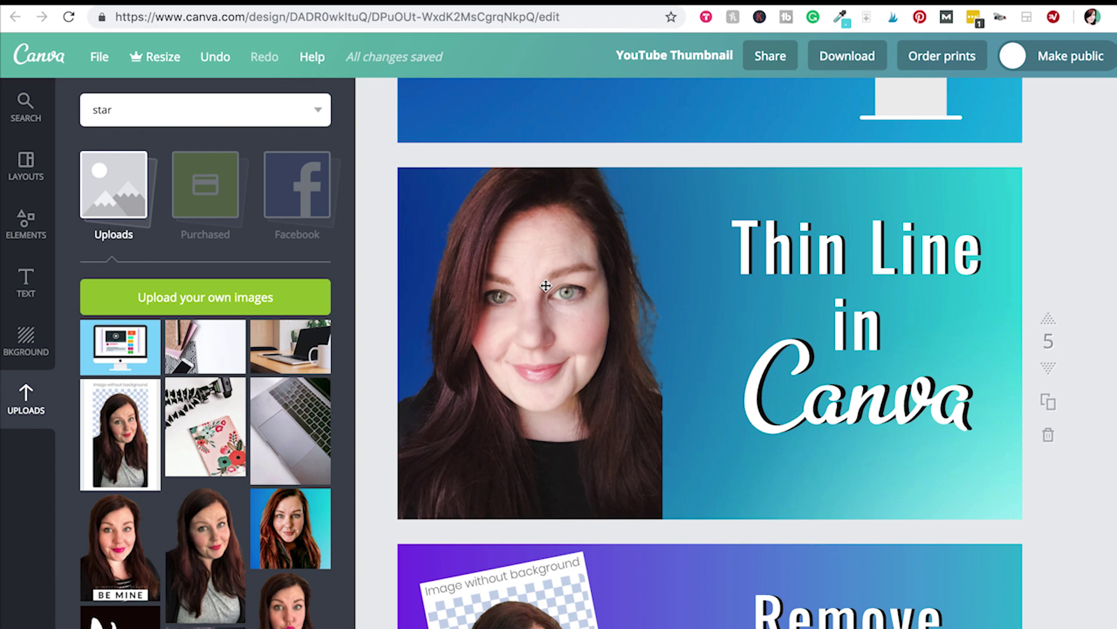
scroll(548, 297, "up", 15)
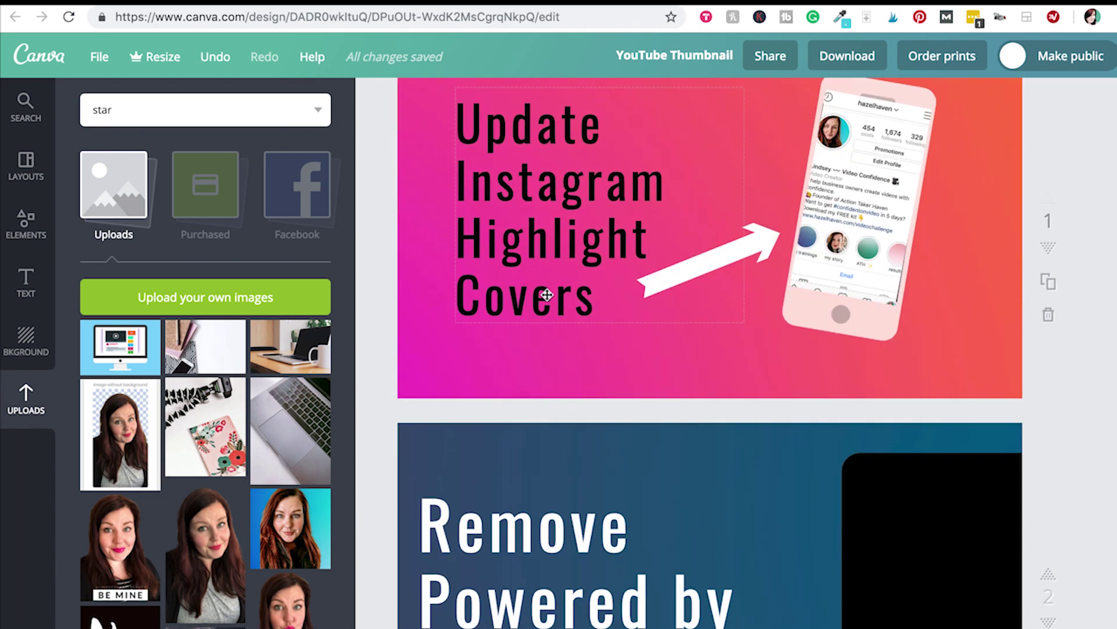
Scroll through the thumbnail design's pages down to page 5, 'Thin Line in Canva'
scroll(547, 295, "down", 20)
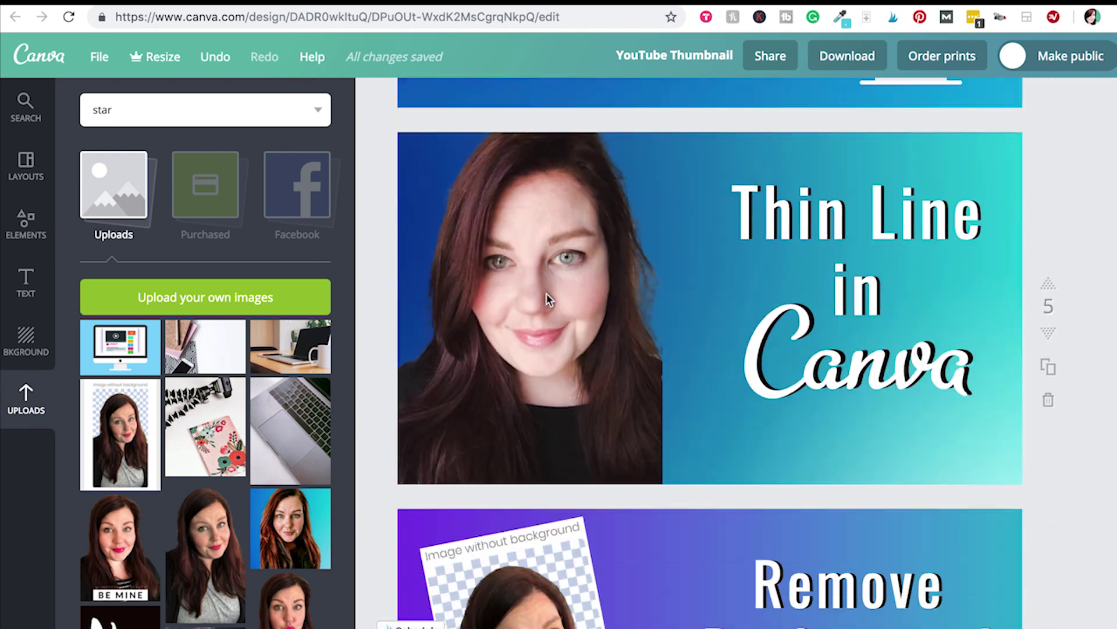
scroll(547, 300, "down", 5)
scroll(551, 294, "up", 1)
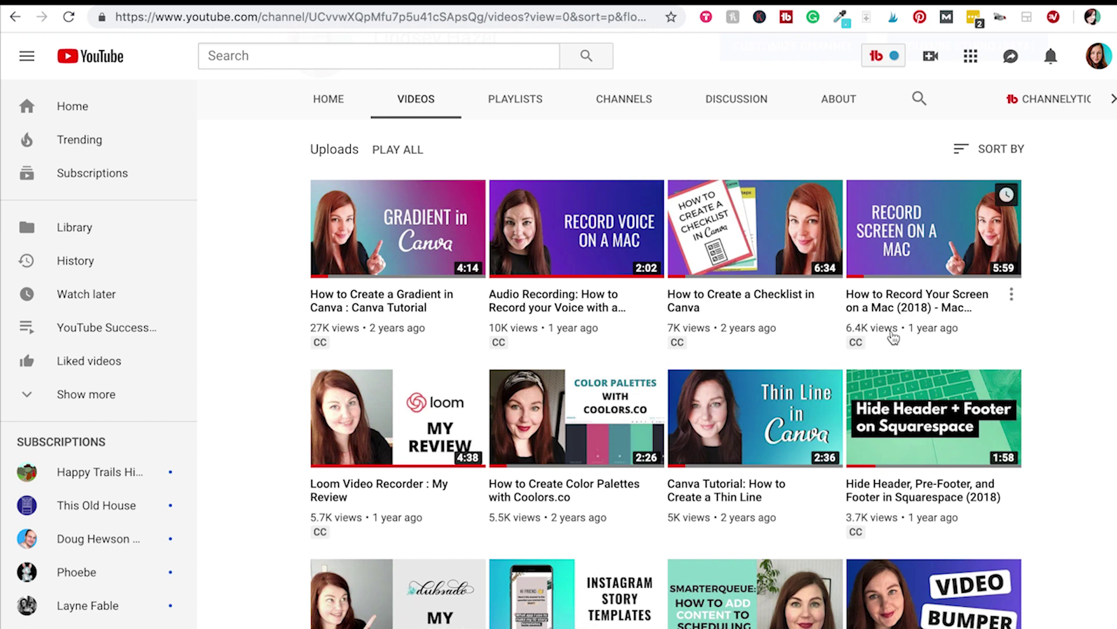
scroll(838, 320, "down", 3)
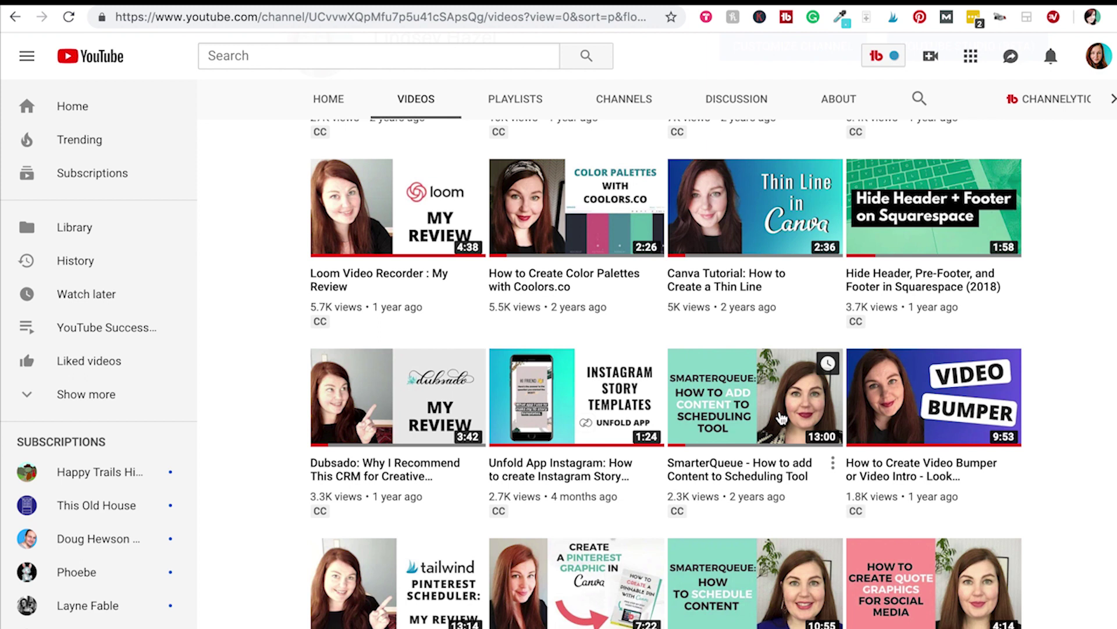
scroll(781, 416, "up", 3)
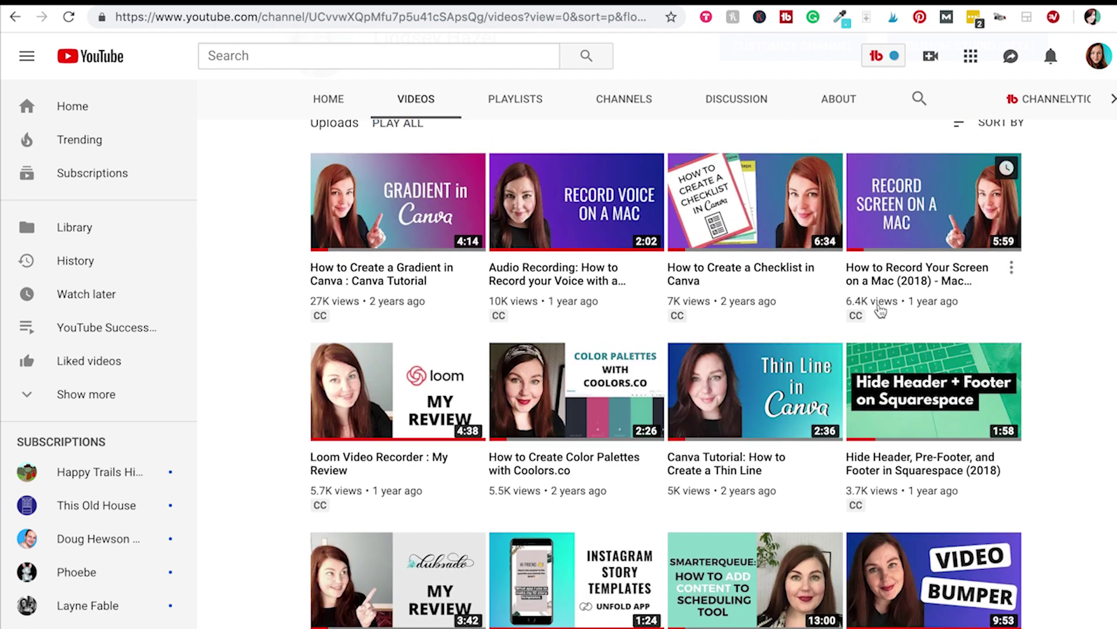
scroll(225, 306, "down", 1)
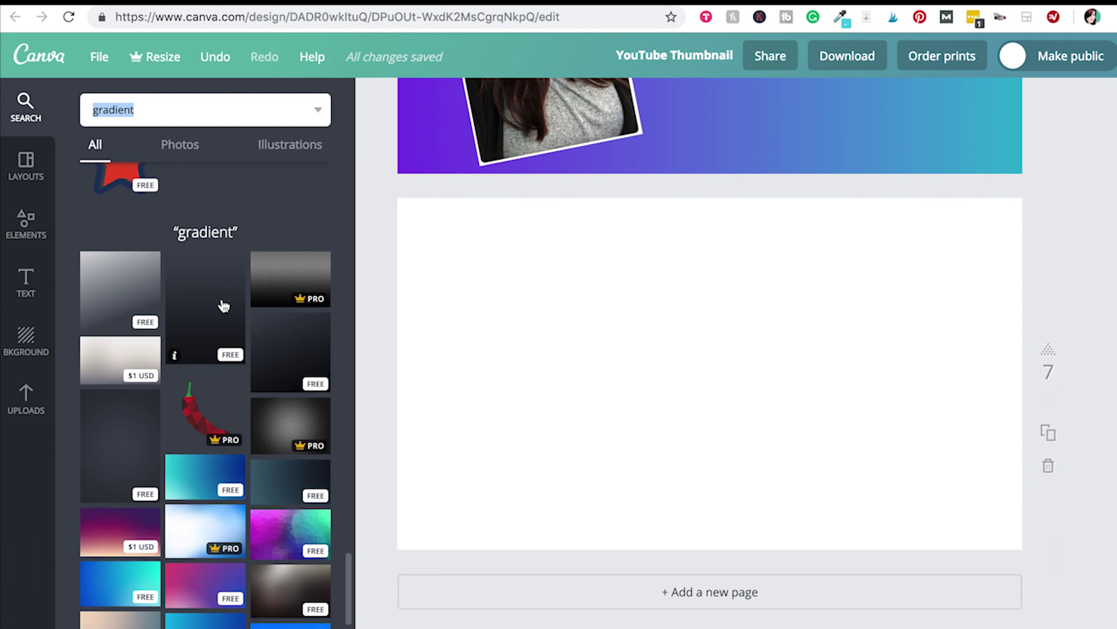
scroll(224, 306, "down", 5)
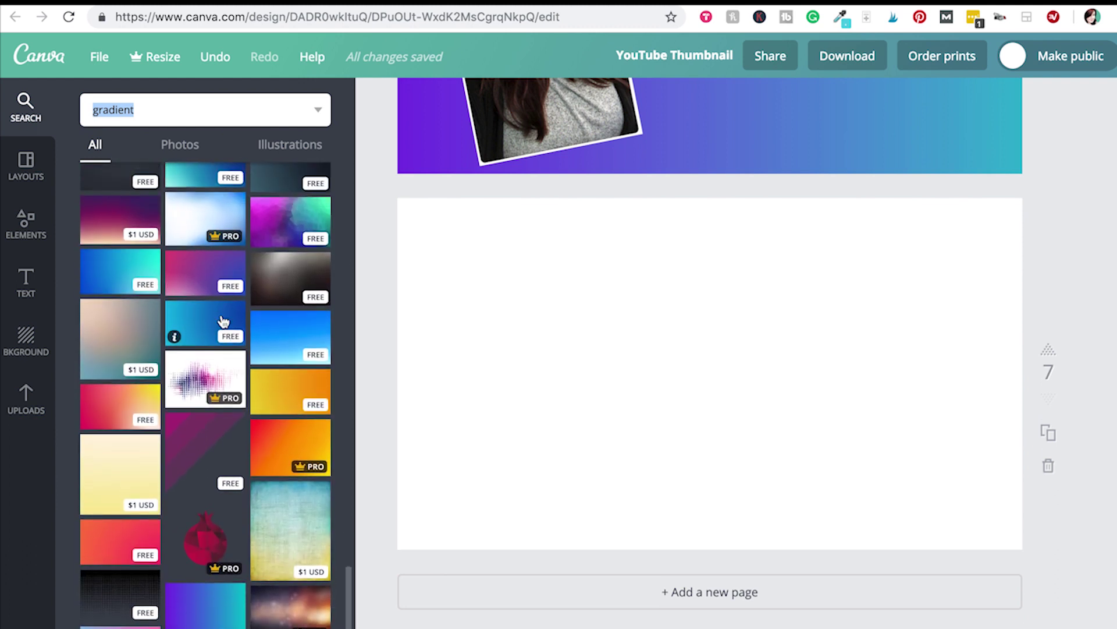
Add the purple-to-teal gradient image and stretch it edge to edge across page 7
scroll(513, 254, "up", 2)
scroll(423, 347, "down", 1)
scroll(269, 441, "down", 5)
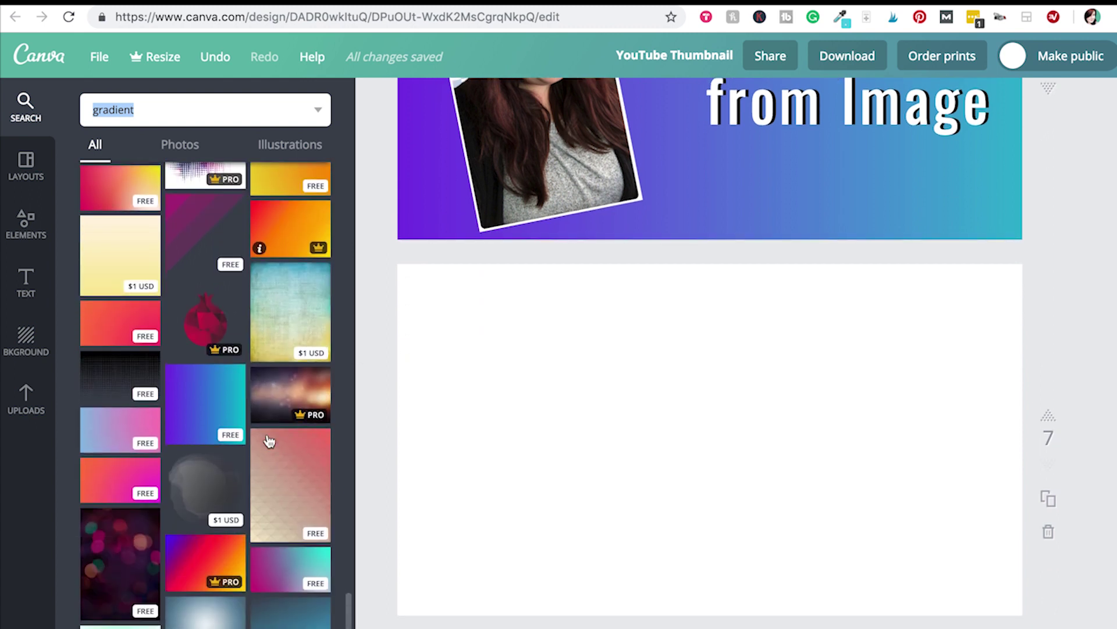
left_click(204, 286)
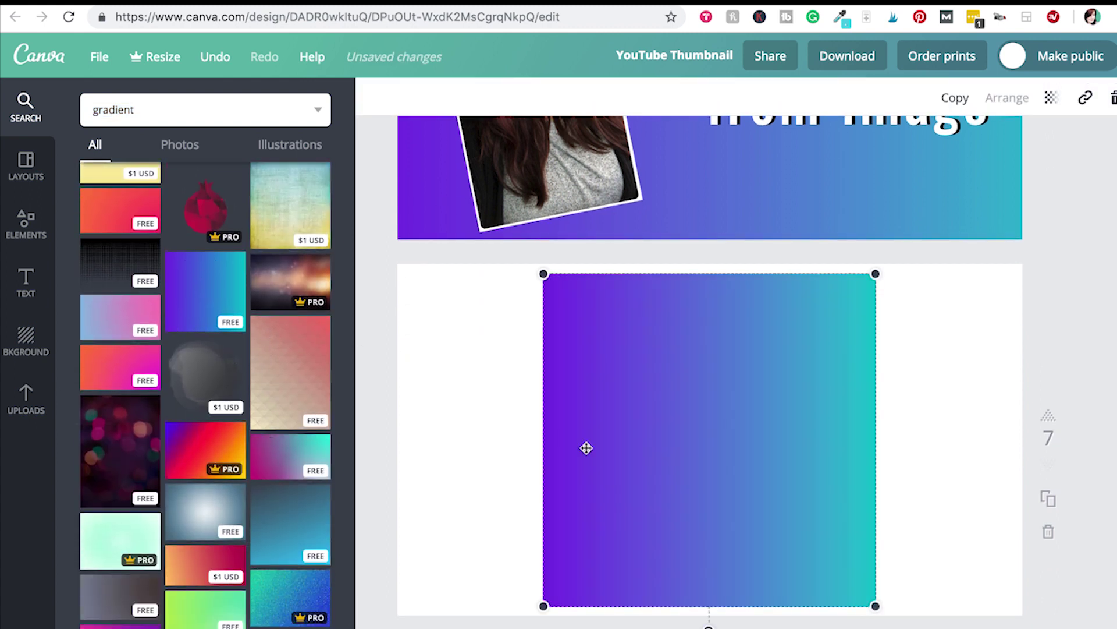
left_click_drag(875, 274, 1040, 257)
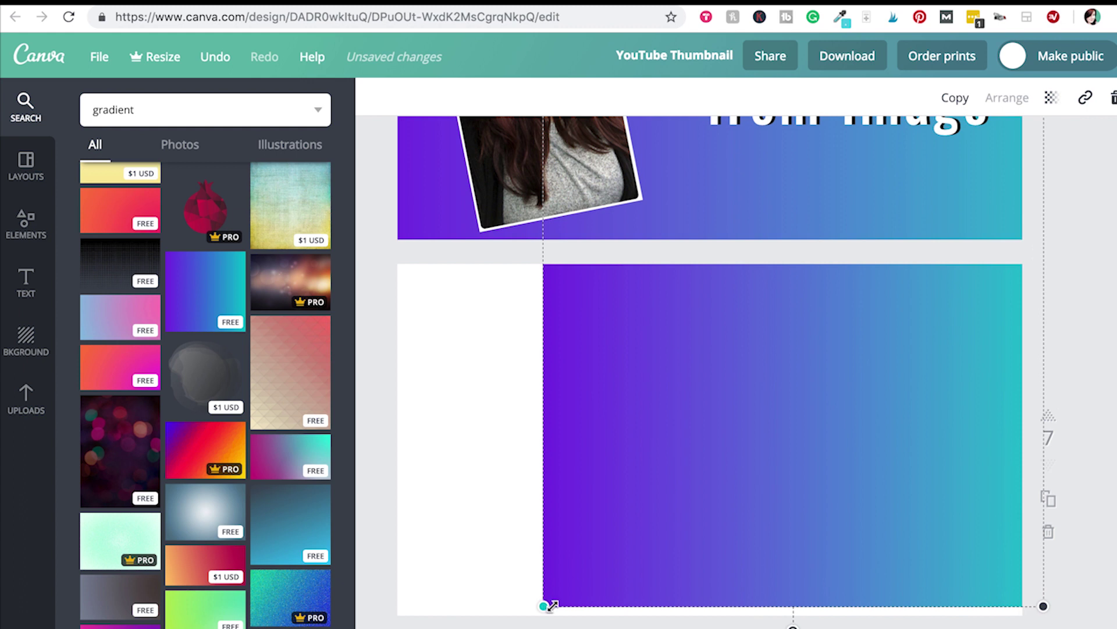
left_click_drag(552, 605, 382, 626)
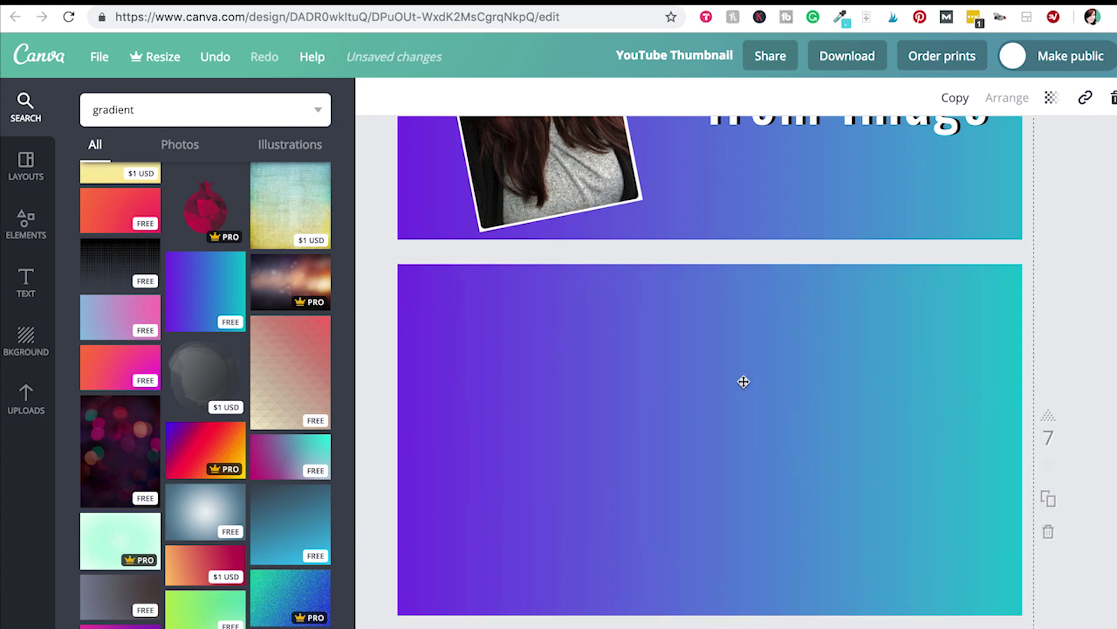
left_click(1050, 284)
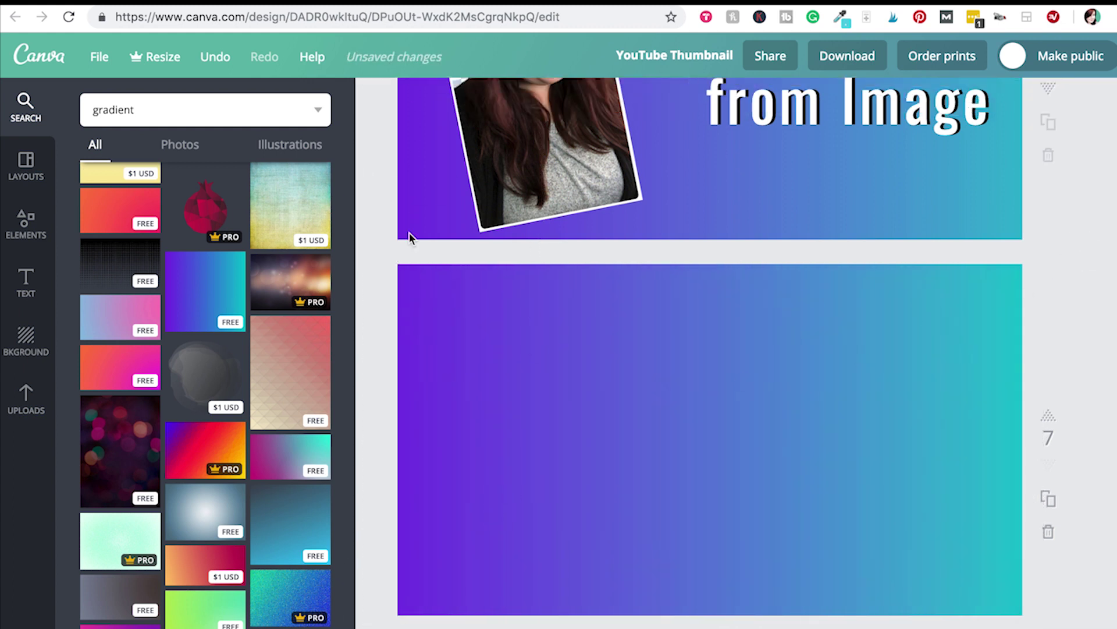
Add a heading above the body text on the gradient page and delete the empty body text box
key("ctrl+z")
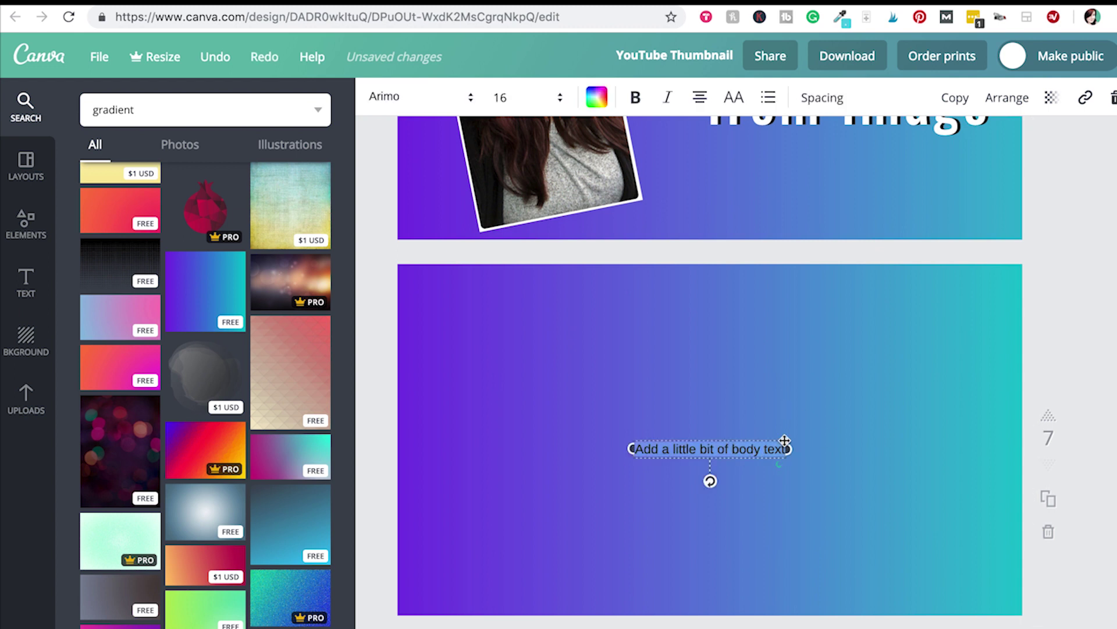
key("ctrl+i")
left_click(26, 282)
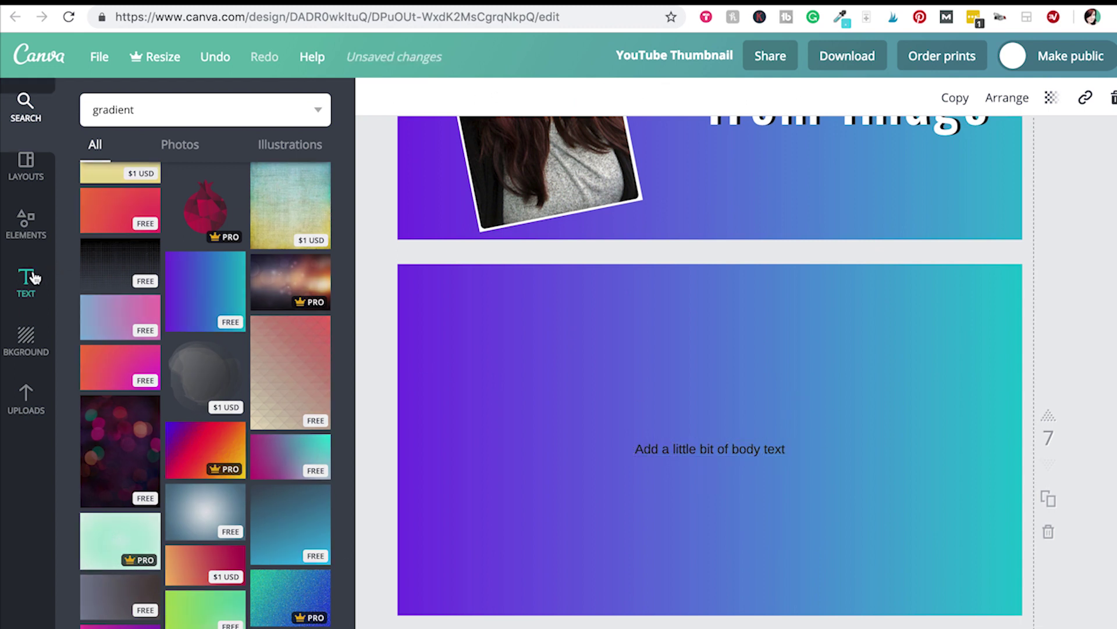
left_click(205, 201)
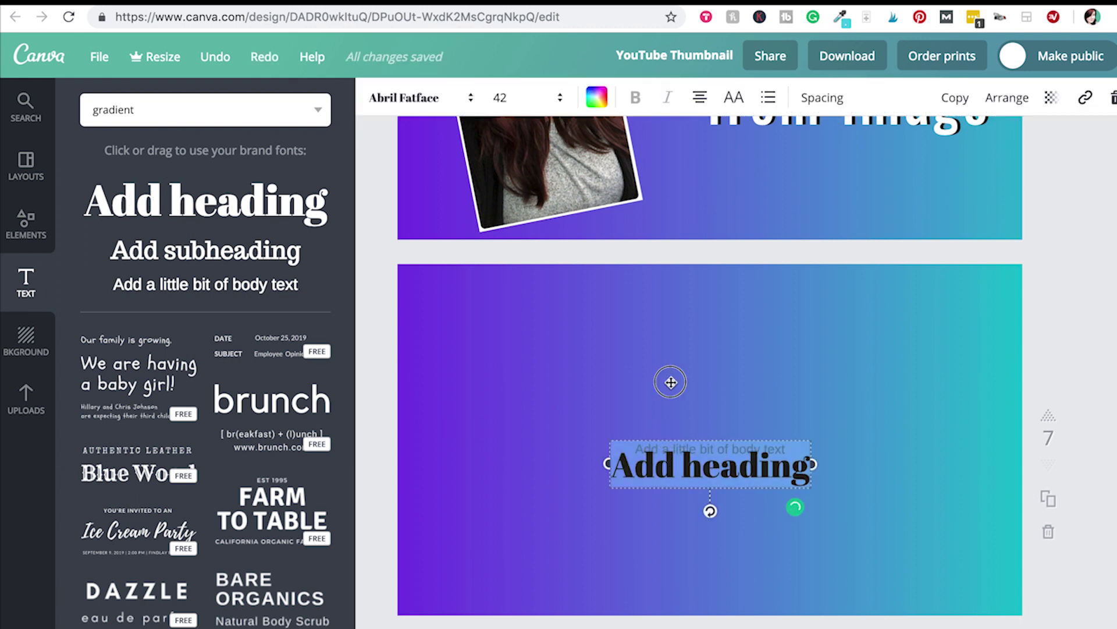
left_click_drag(675, 465, 676, 388)
left_click(684, 452)
key("BackSpace")
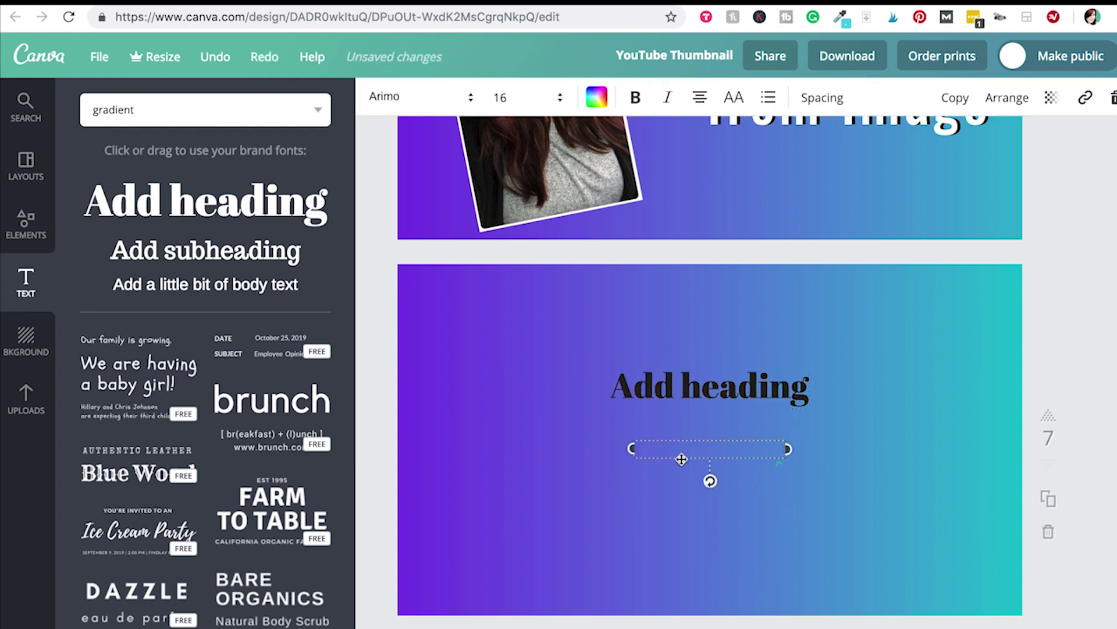
key("Escape")
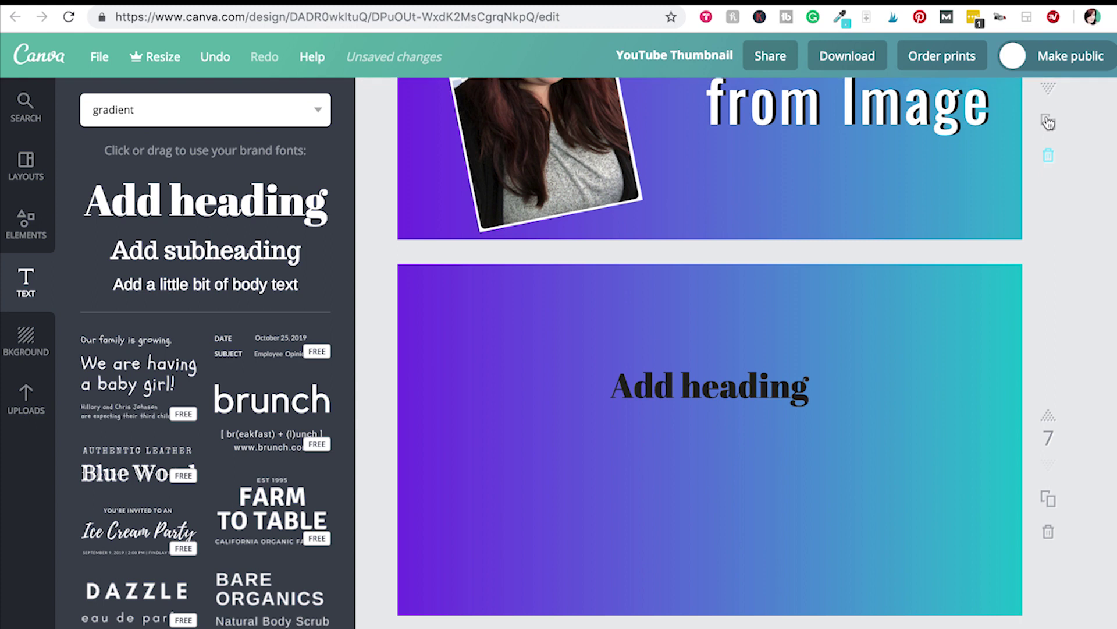
Change the heading to 'Thumbnails in', set in Oswald at size 72
double_click(721, 389)
key("BackSpace")
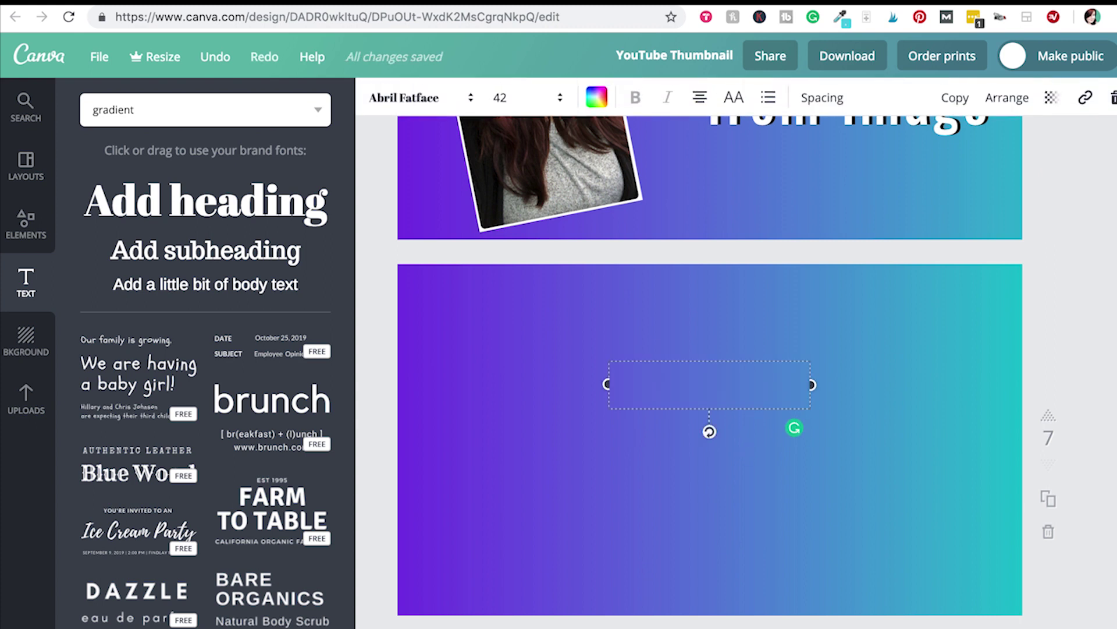
type("Thumbnails in")
left_click(606, 379)
left_click(407, 97)
left_click(429, 190)
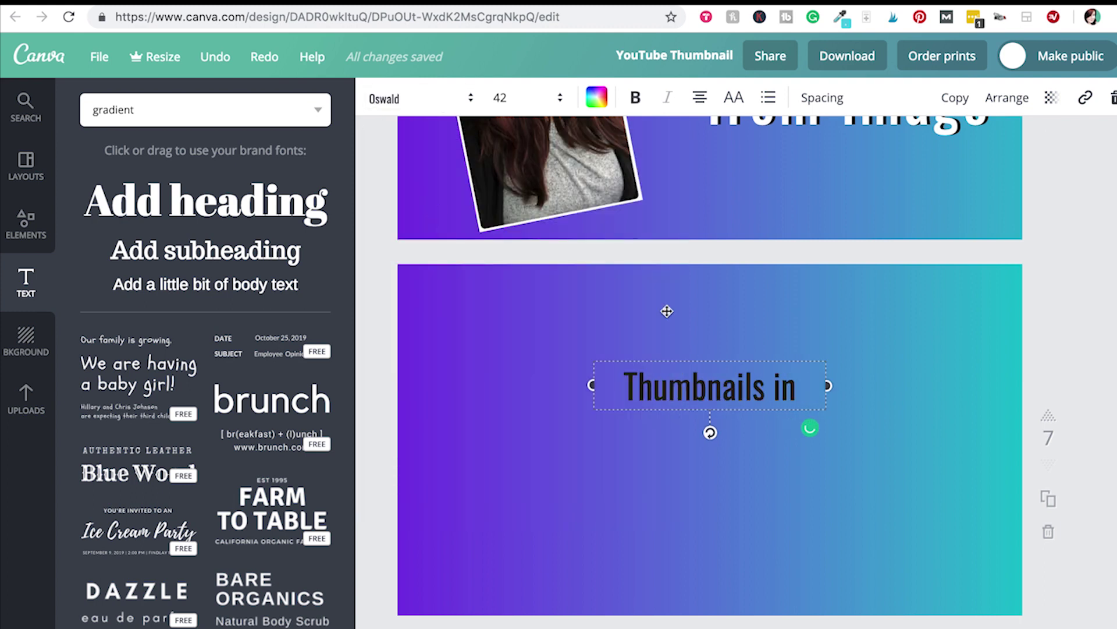
scroll(725, 232, "up", 3)
left_click(724, 185)
left_click(700, 538)
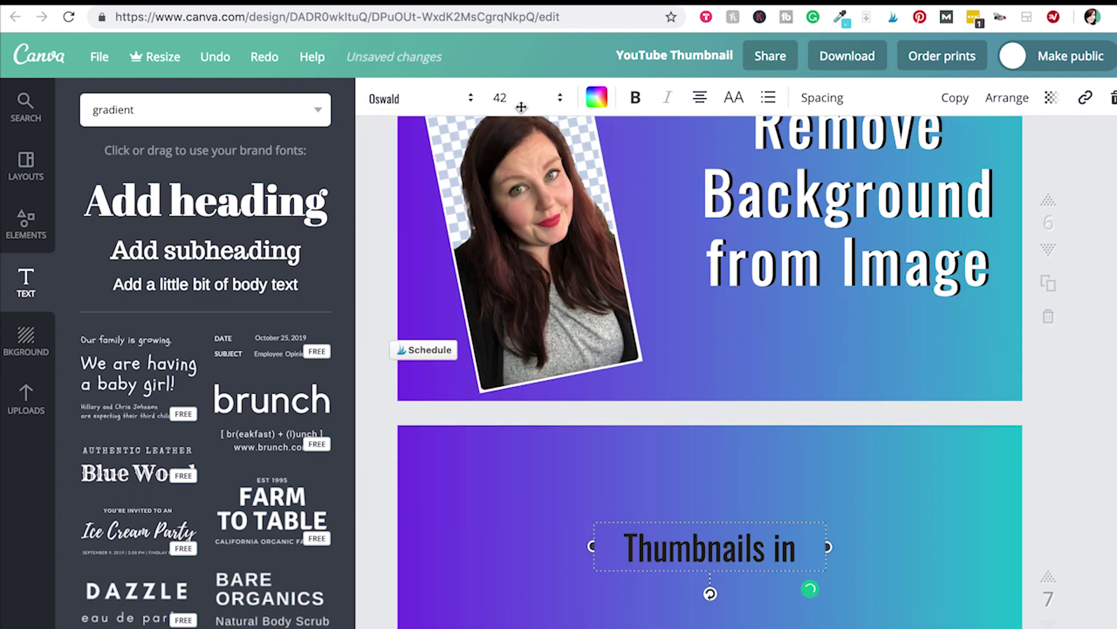
left_click(501, 98)
left_click(503, 440)
Move the heading toward the right and browse the 'youtube' element search results
left_click(1079, 469)
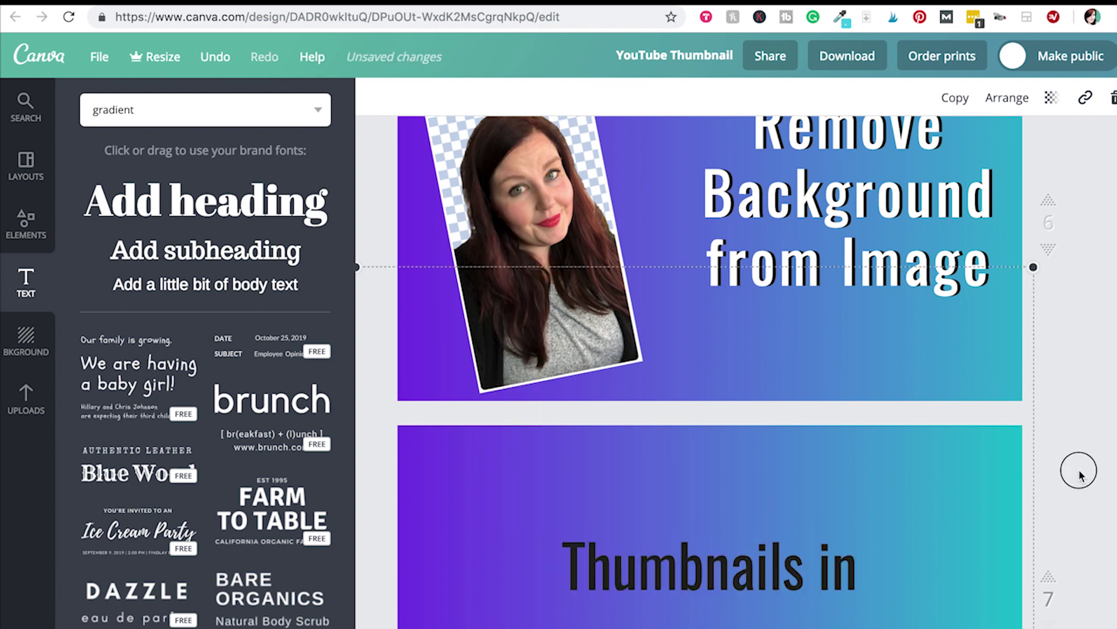
scroll(1079, 469, "down", 3)
left_click_drag(721, 463, 855, 451)
left_click(26, 106)
scroll(198, 349, "down", 5)
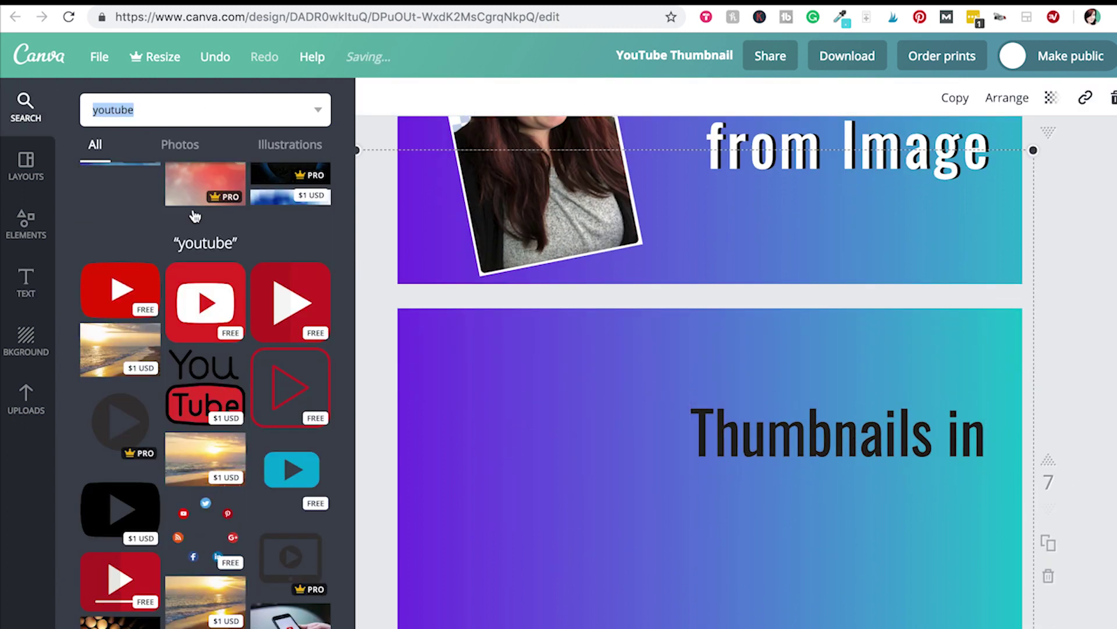
scroll(197, 308, "down", 15)
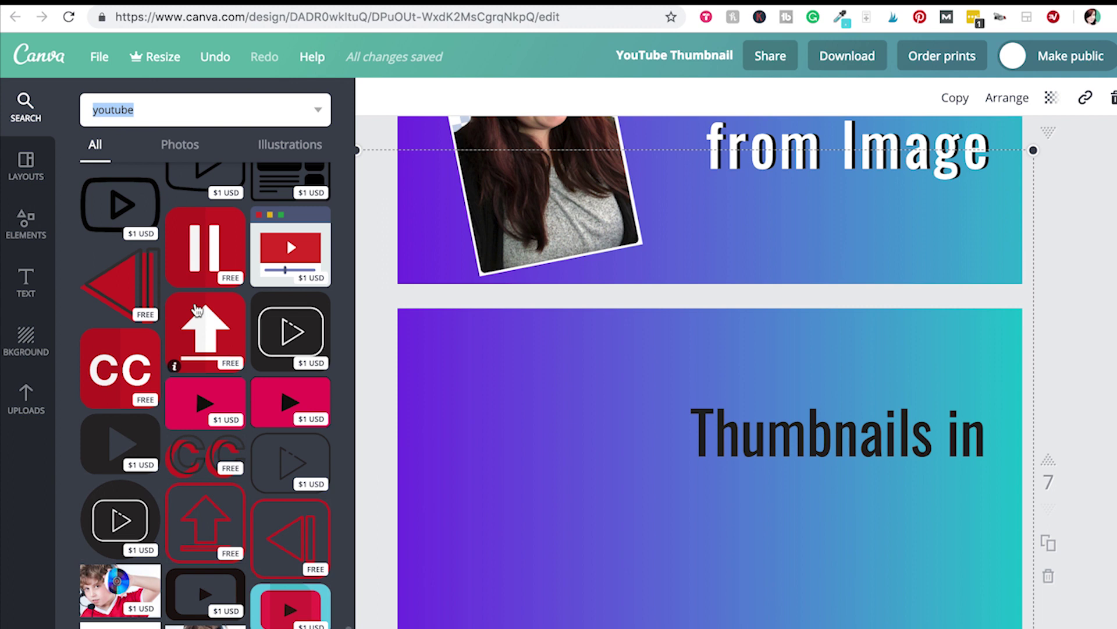
scroll(197, 309, "down", 20)
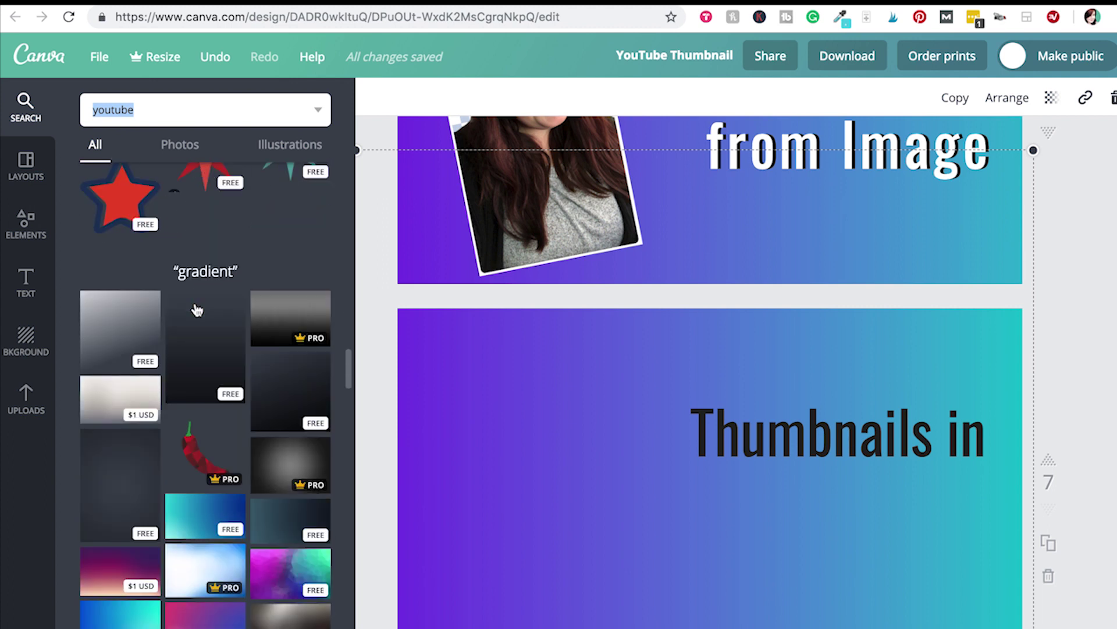
Make the title read 'YouTube Thumbnails in' with line height about 0.95, and move it higher
left_click(695, 431)
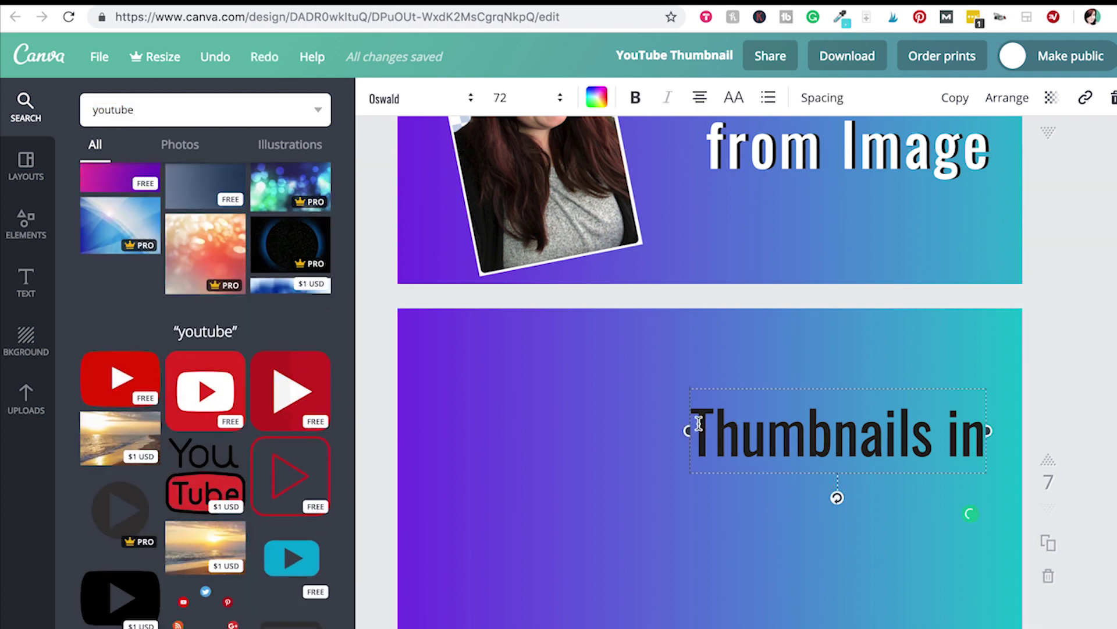
type("YouTube")
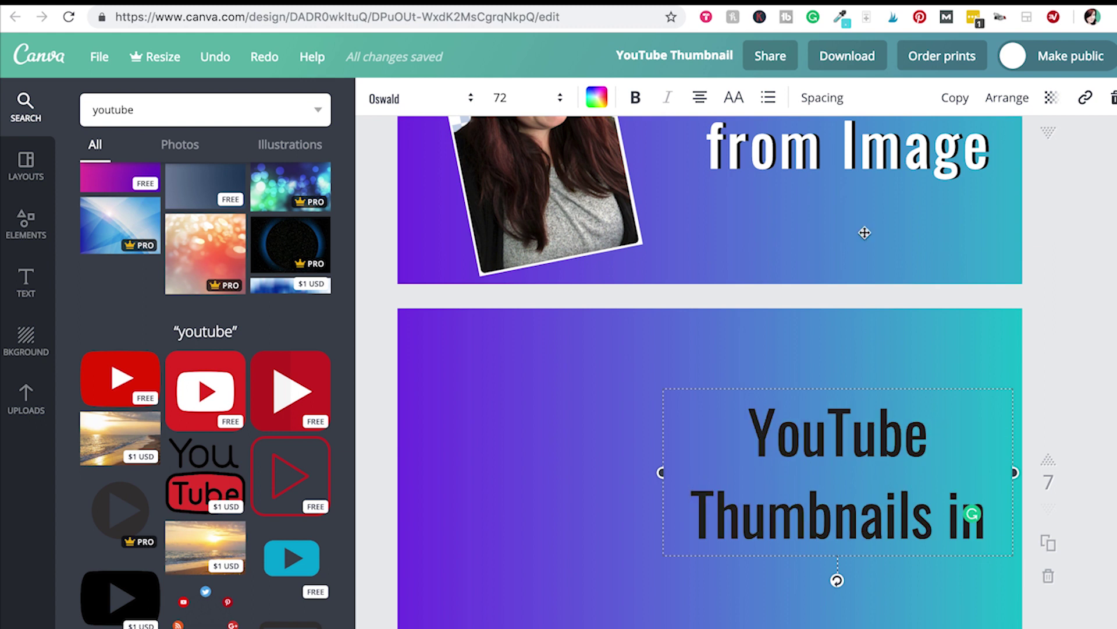
left_click(822, 97)
left_click_drag(948, 177, 918, 177)
left_click(856, 408)
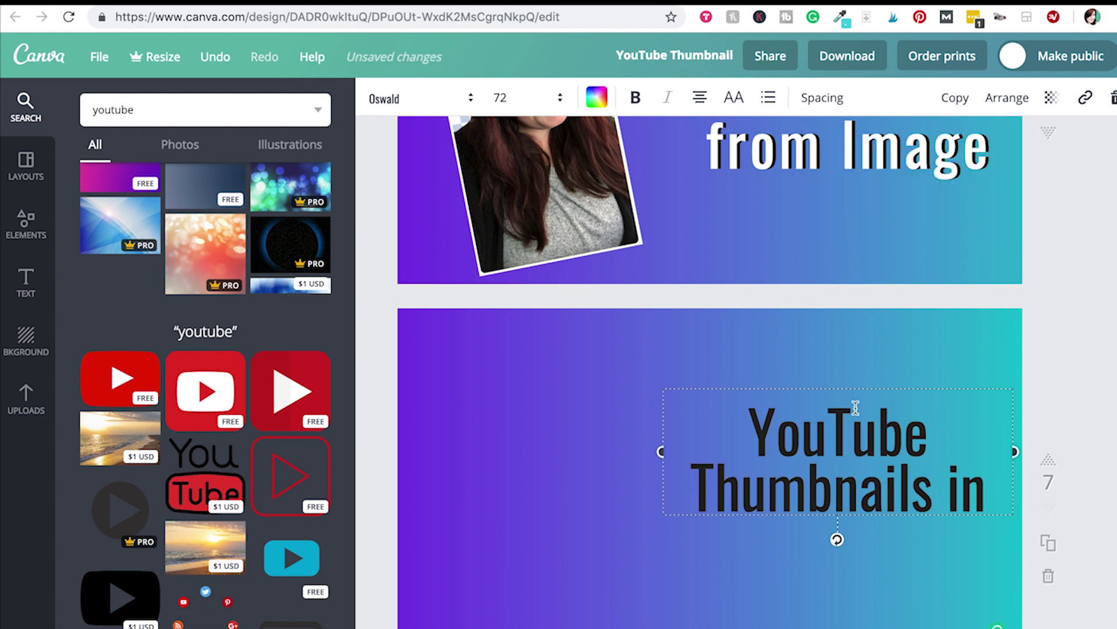
left_click_drag(868, 412, 860, 367)
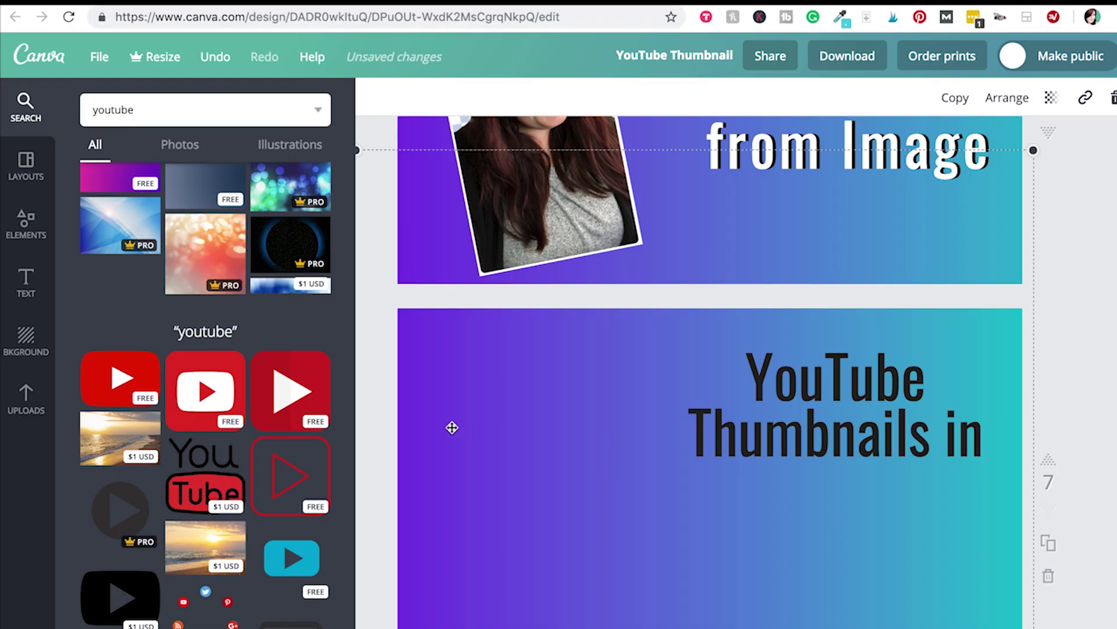
Select the elements search field, which still holds 'youtube', ready for a new search
left_click(187, 95)
Search elements for 'canva' and place the white script Canva logo below the title
type("canva")
key("Return")
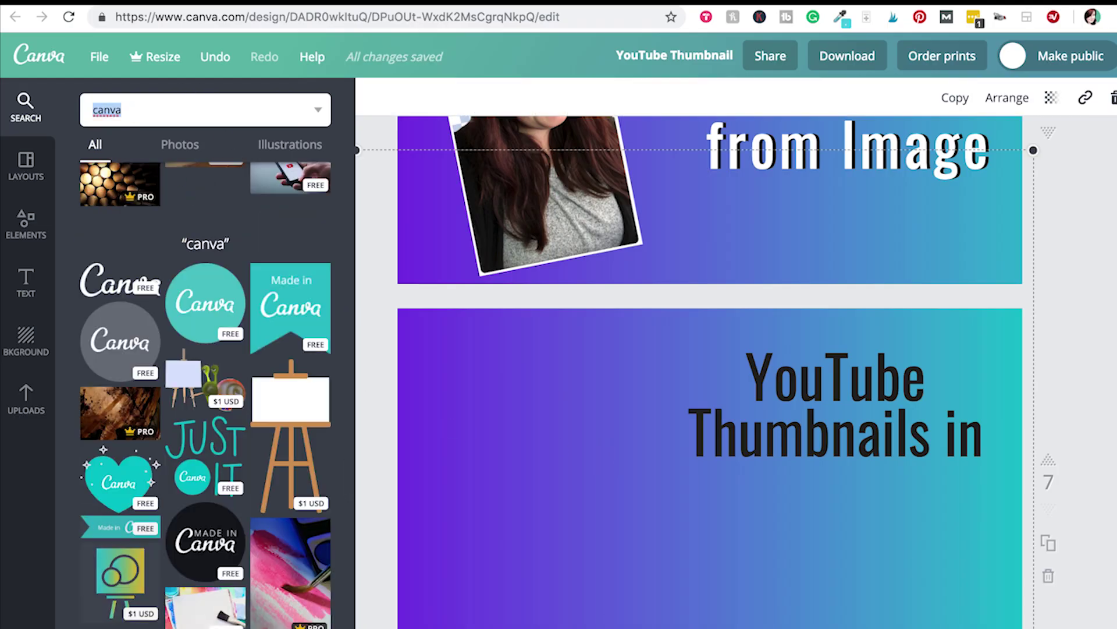
left_click(111, 281)
left_click_drag(682, 511, 807, 546)
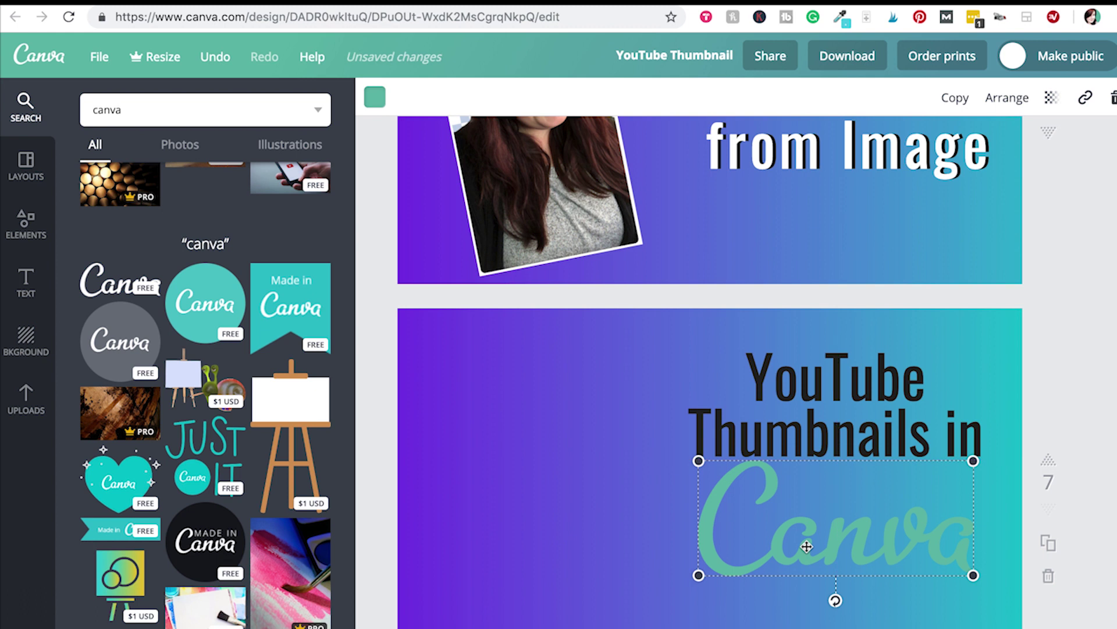
left_click(375, 97)
scroll(513, 326, "down", 2)
left_click(517, 377)
Turn the title text white, then shrink the Canva logo and position it under the title
left_click(812, 381)
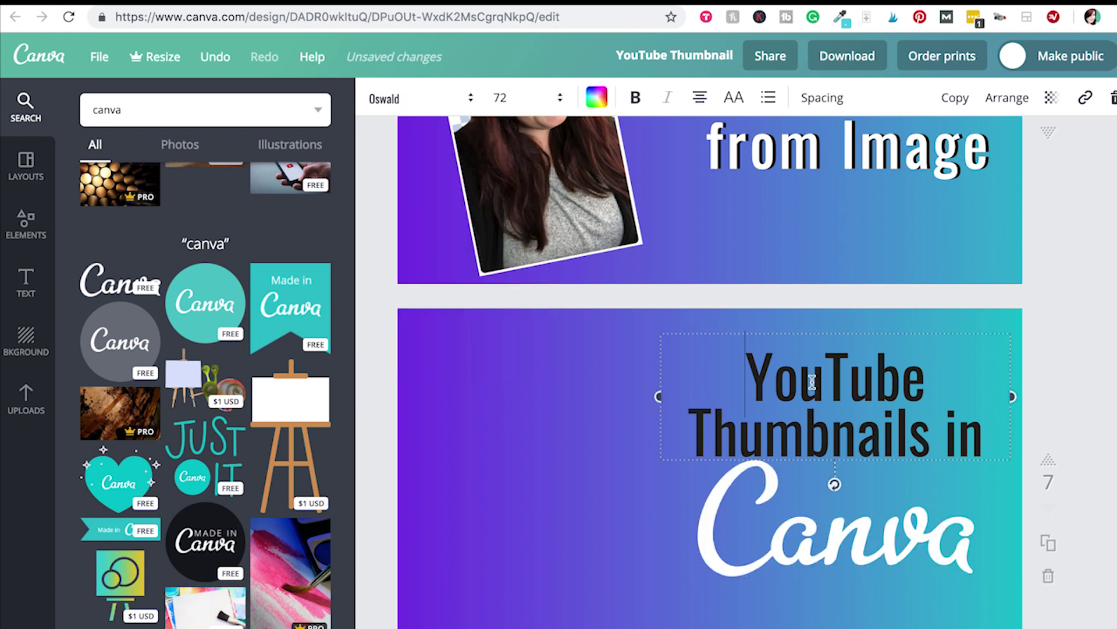
left_click(597, 97)
left_click(739, 379)
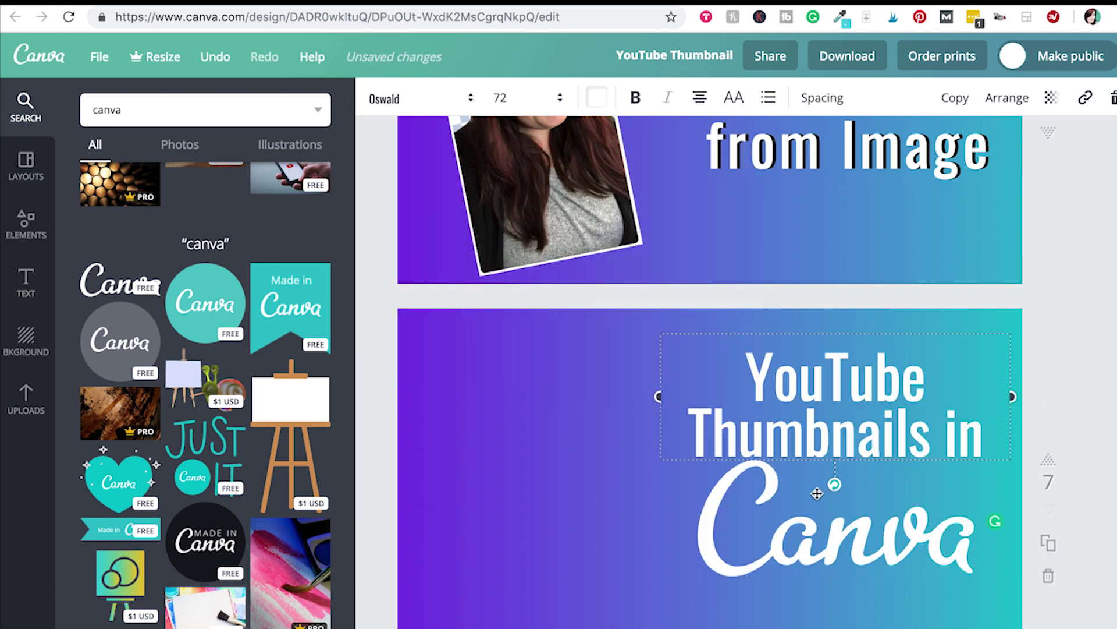
left_click(822, 495)
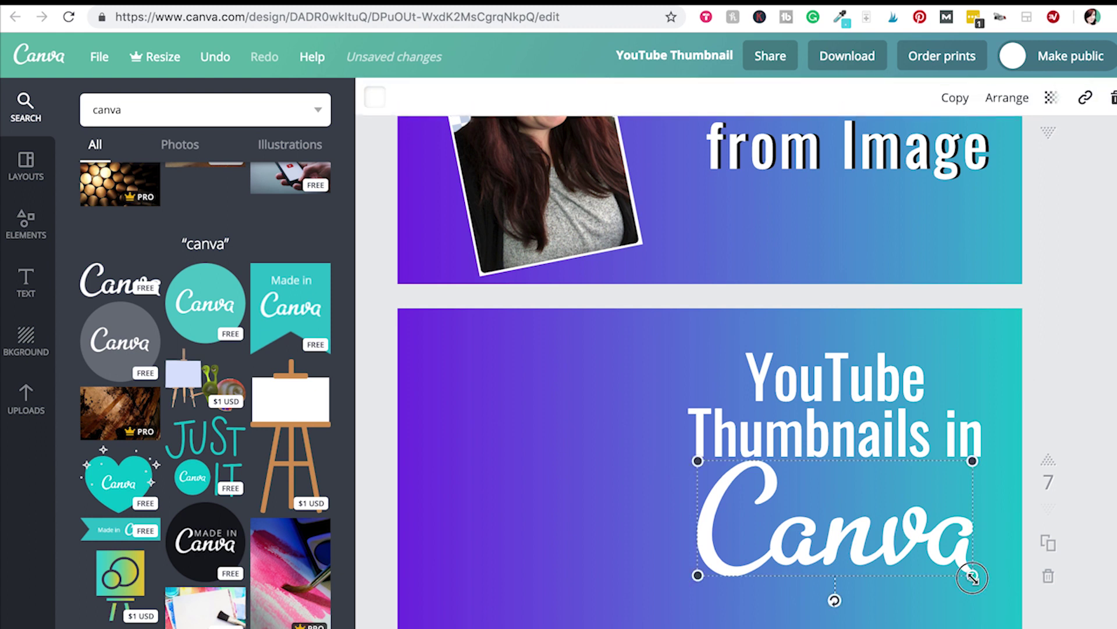
left_click_drag(972, 577, 954, 568)
mouse_move(833, 555)
left_mouse_down()
mouse_move(848, 553)
mouse_move(842, 564)
left_mouse_up()
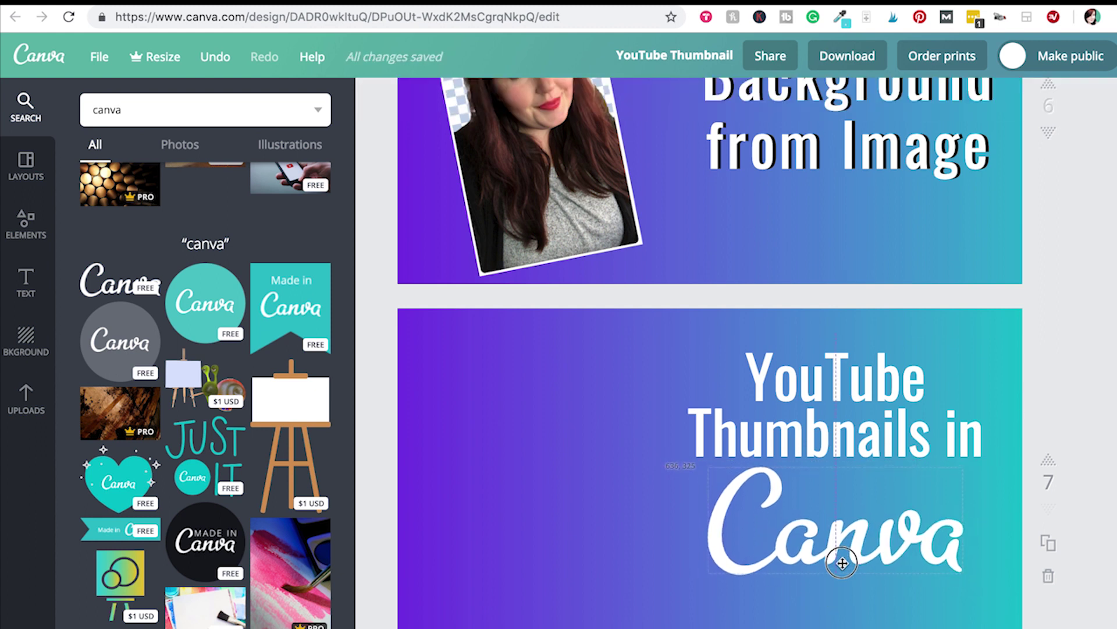
Duplicate the Canva logo, make the copy black, offset it down and send it behind
left_click(955, 98)
left_click(375, 97)
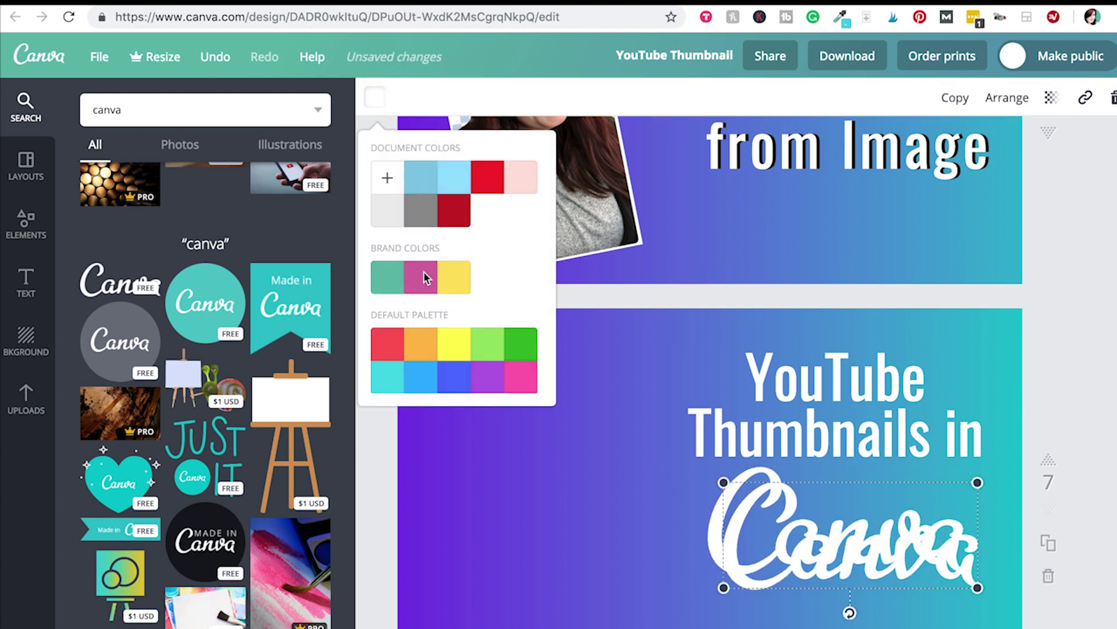
scroll(454, 291, "down", 2)
left_click(386, 369)
left_click(801, 475)
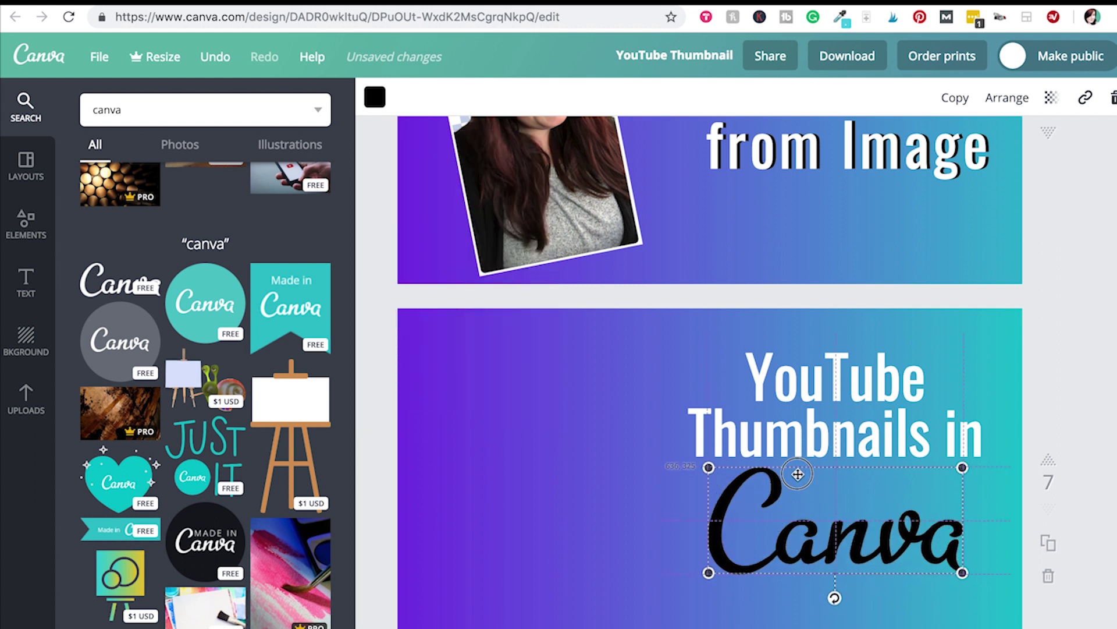
key("shift+Down")
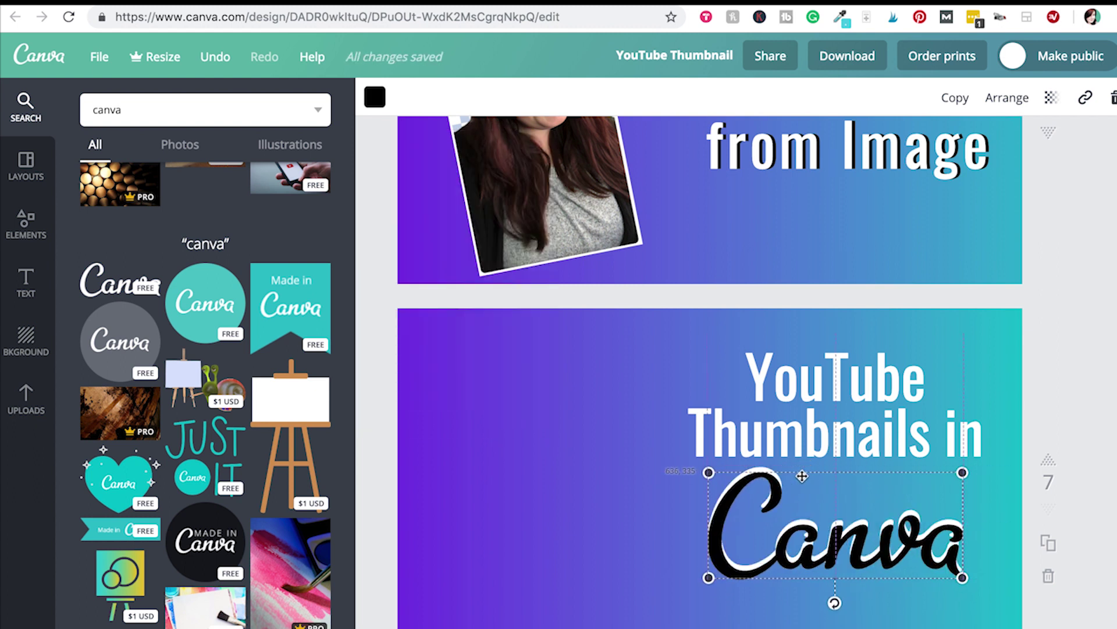
left_click(1007, 98)
left_click(990, 174)
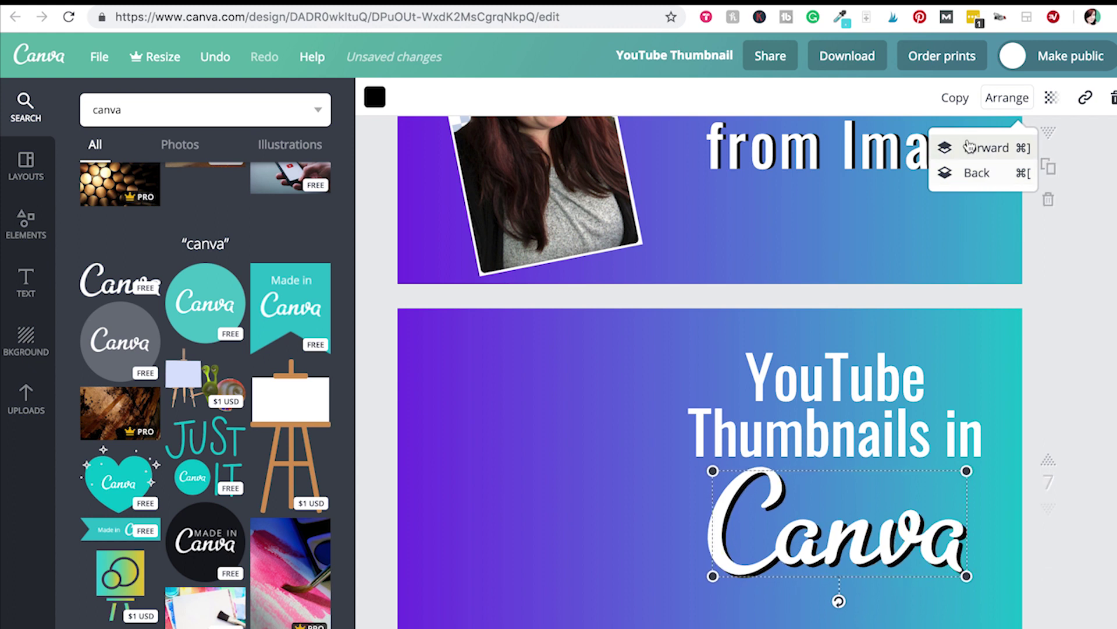
Duplicate the title, make the copy black, send it behind and nudge it up-left as a shadow
left_click(836, 443)
left_click(954, 98)
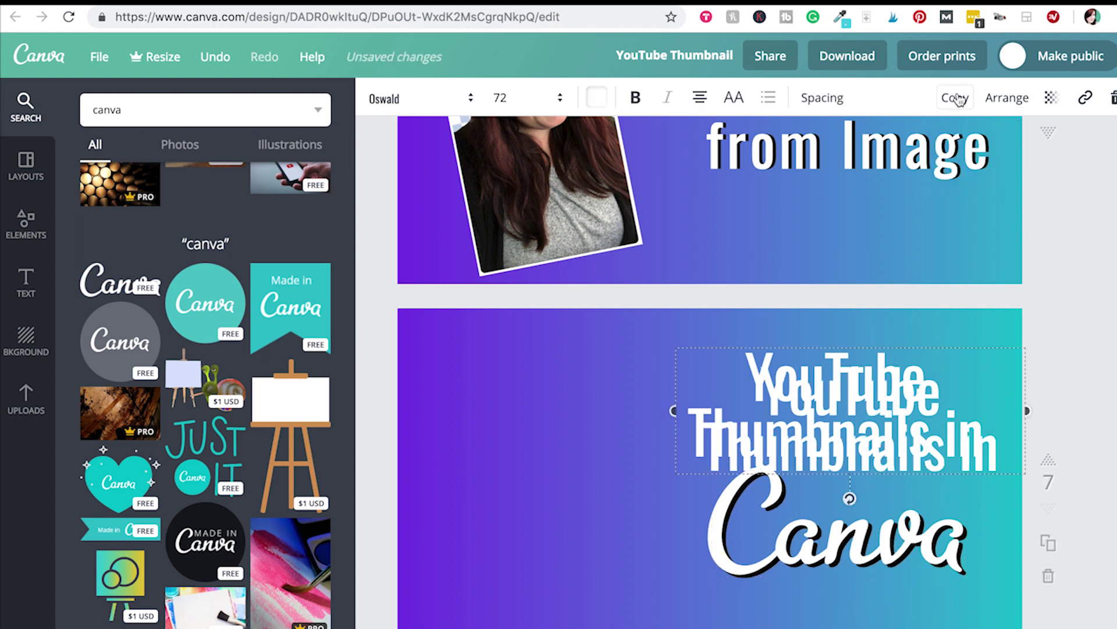
left_click(600, 99)
left_click(668, 373)
left_click(1008, 97)
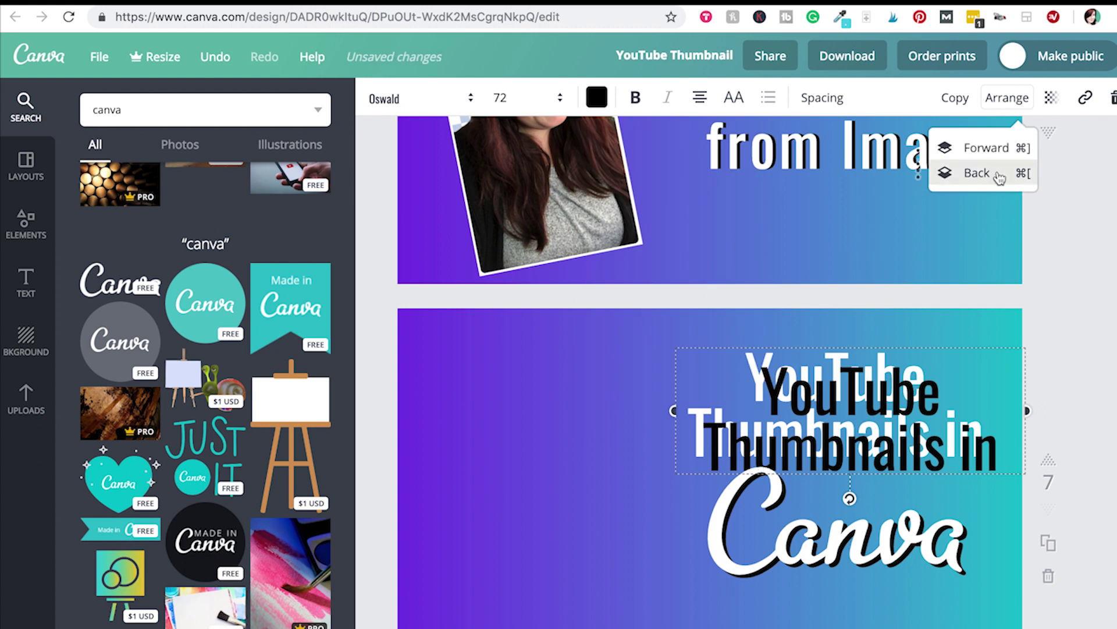
left_click(1060, 308)
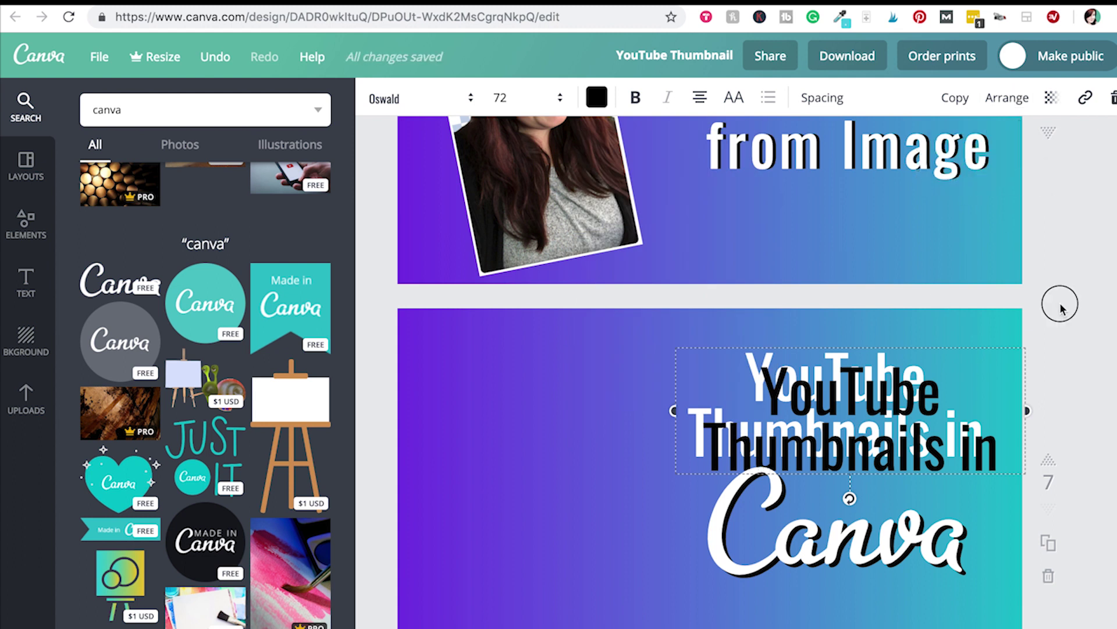
left_click(1008, 97)
left_click(977, 173)
key("Left")
key("Left")
key("Left")
key("Left")
key("Left")
key("Left")
key("Up")
key("Up")
key("Up")
key("Up")
key("Up")
key("Up")
key("Up")
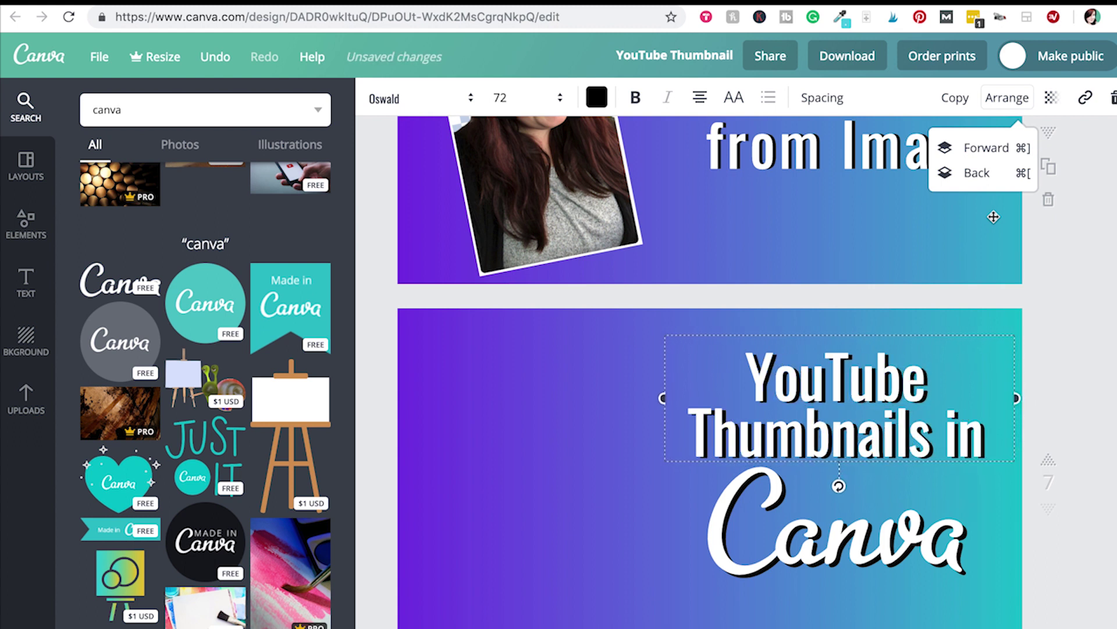
left_click(1056, 337)
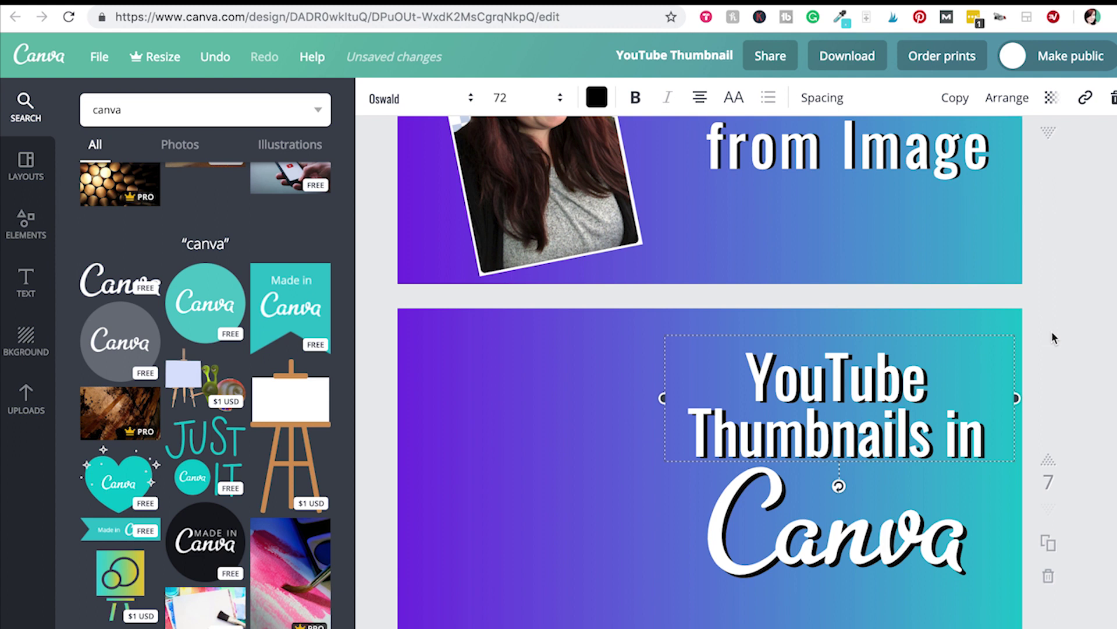
left_click(1053, 337)
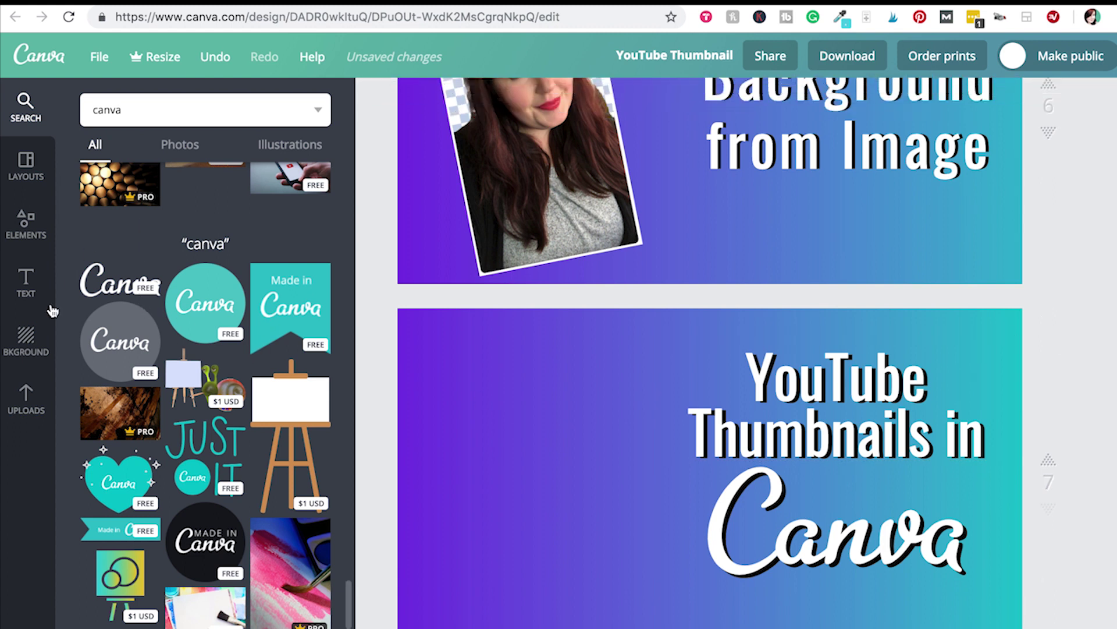
Drag the uploaded cutout portrait onto page 7's left edge and enlarge it to full page height
left_click(26, 398)
scroll(165, 420, "down", 3)
scroll(182, 479, "down", 15)
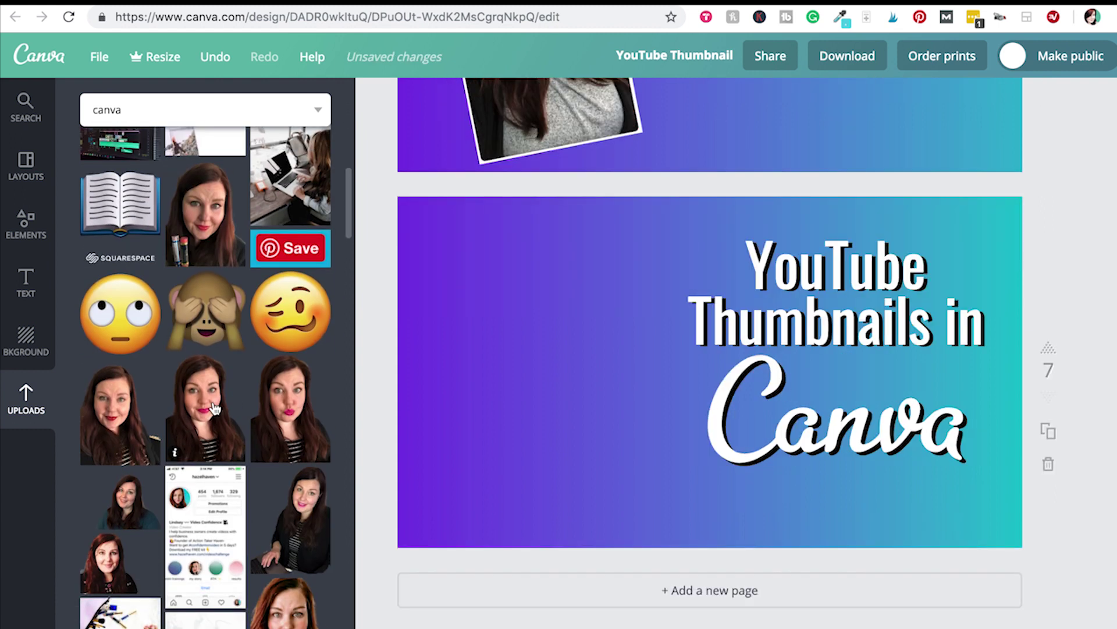
left_click_drag(206, 407, 518, 348)
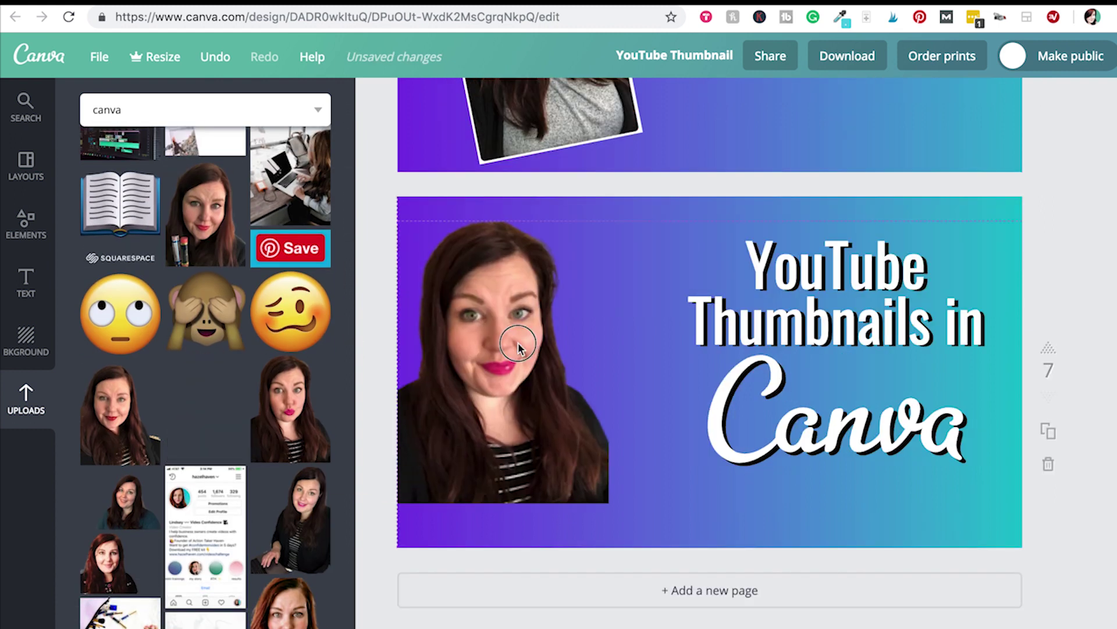
right_click(532, 373)
left_click(532, 372)
left_click_drag(501, 350, 496, 380)
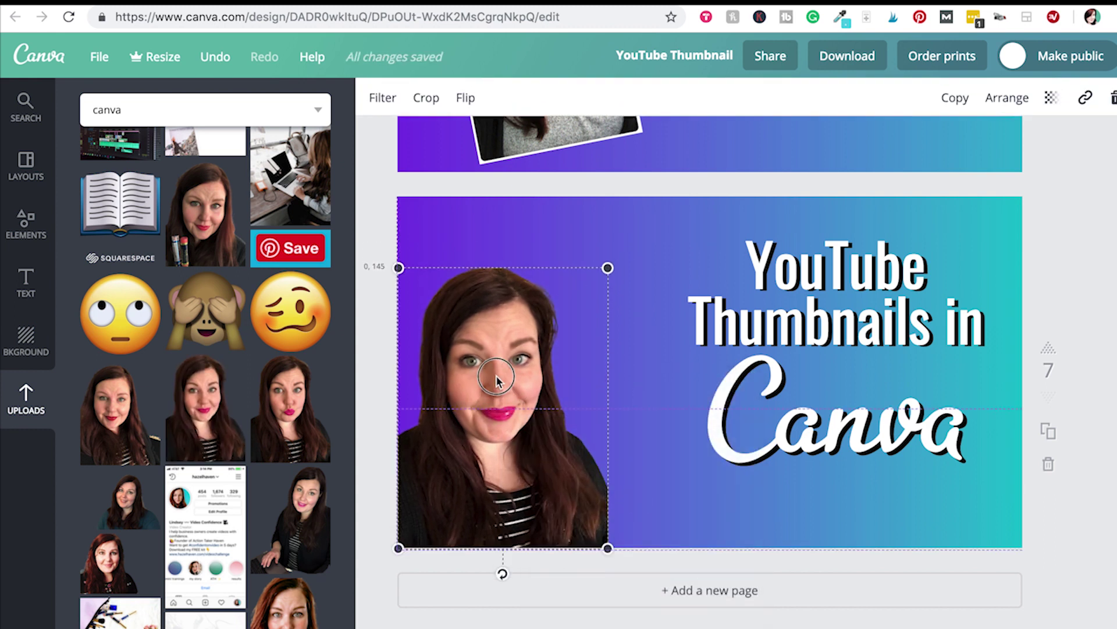
left_click_drag(608, 267, 685, 218)
left_click(1065, 242)
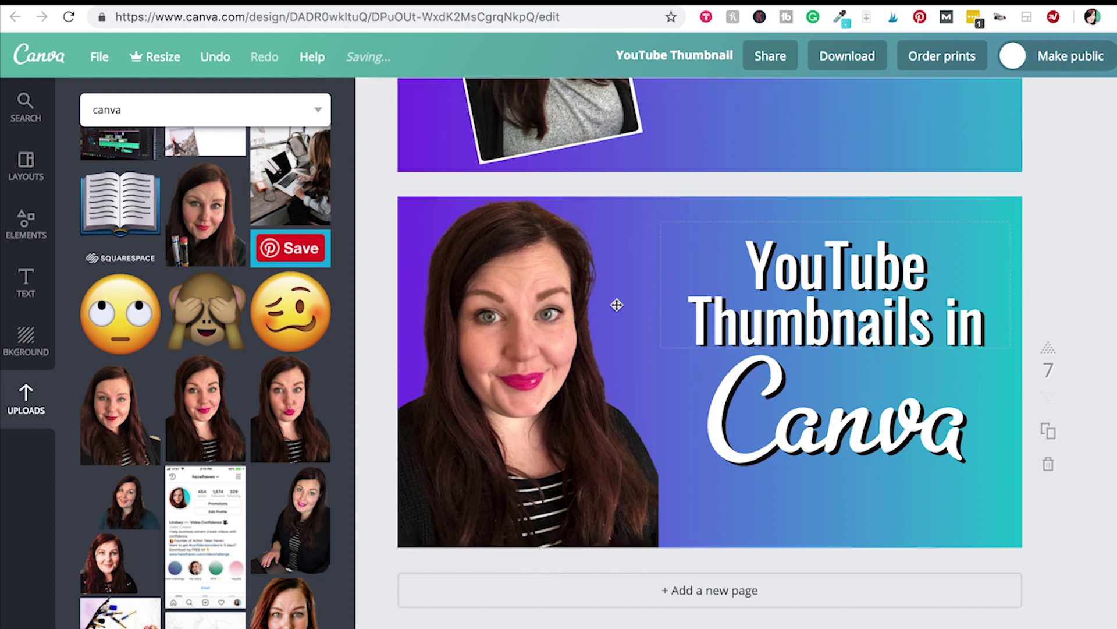
left_click_drag(551, 317, 554, 319)
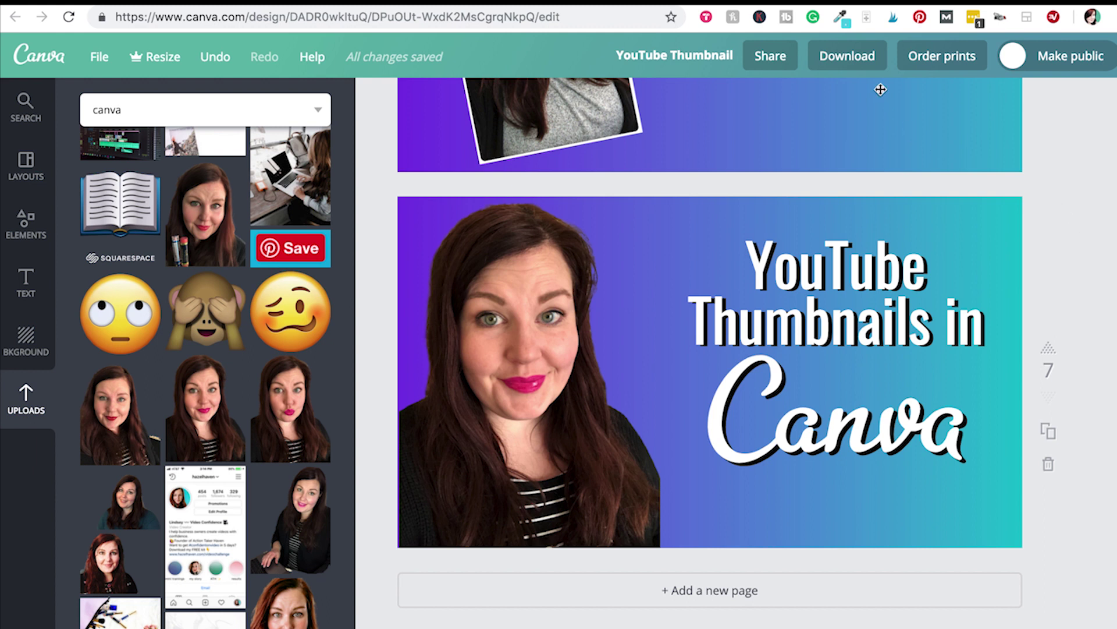
Download page 7 alone as a PNG and close the download-ready message
left_click(860, 62)
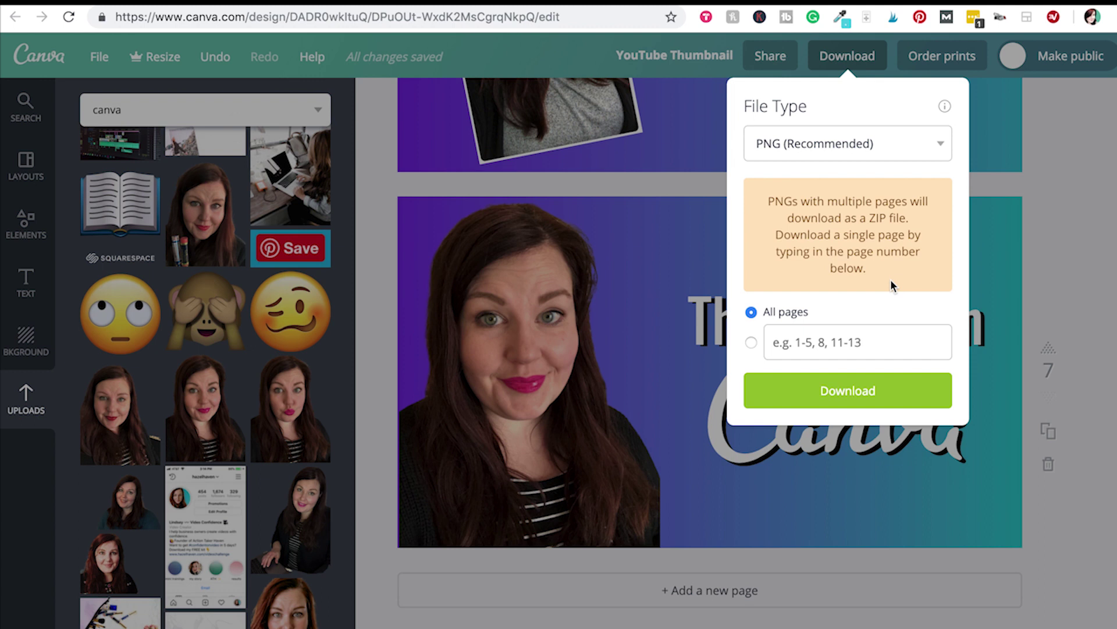
left_click(805, 346)
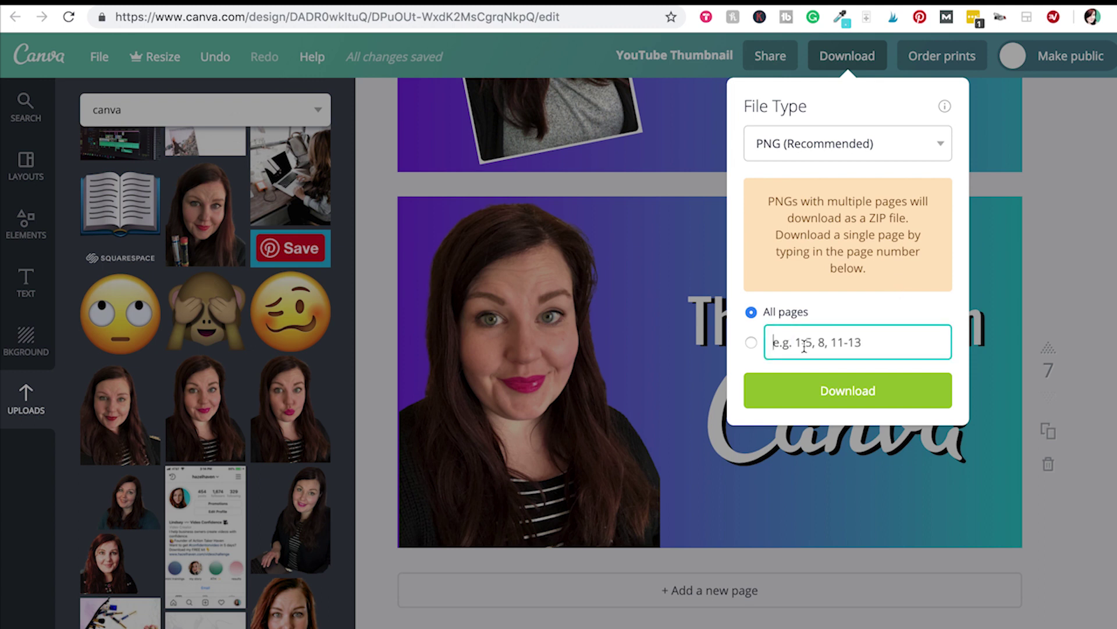
type("7")
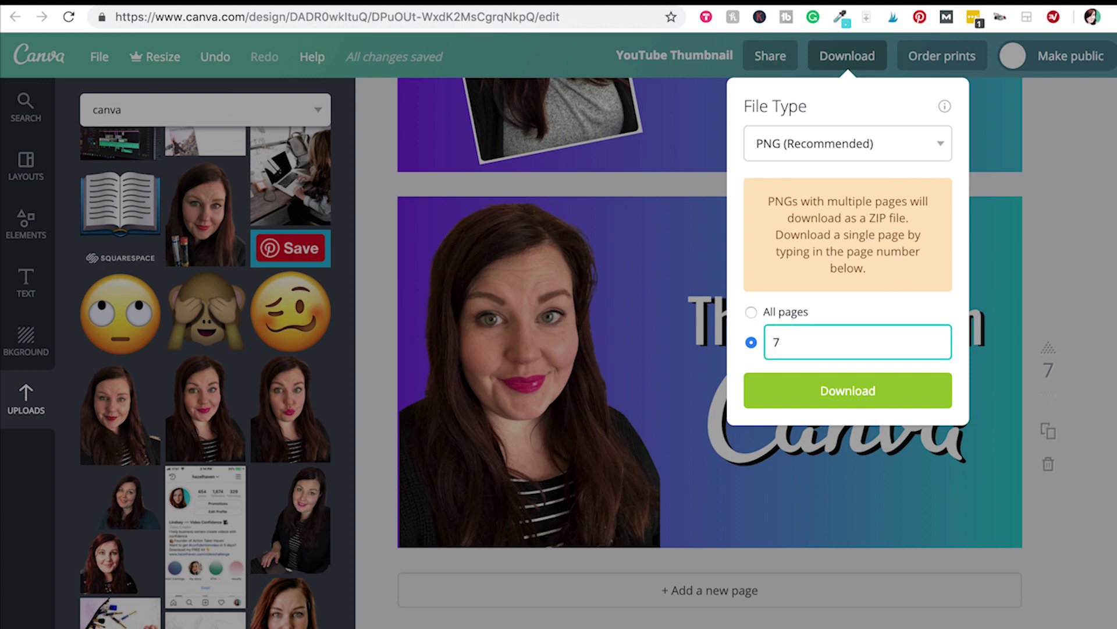
left_click(786, 395)
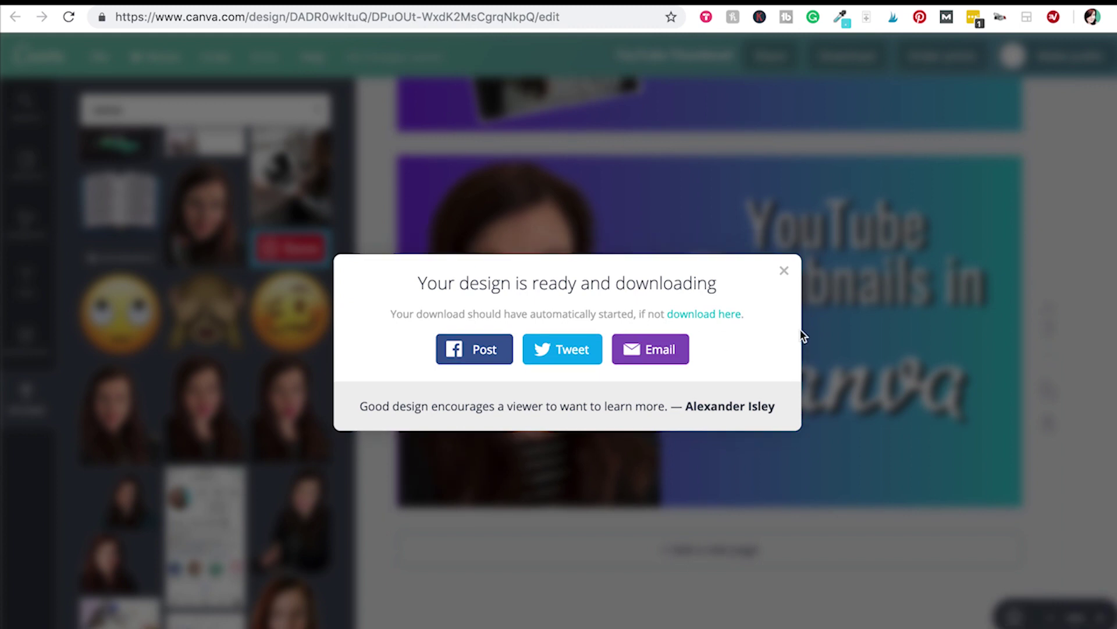
left_click(784, 270)
Duplicate the 'My Review' page 3 so an identical copy becomes page 4
scroll(822, 322, "up", 15)
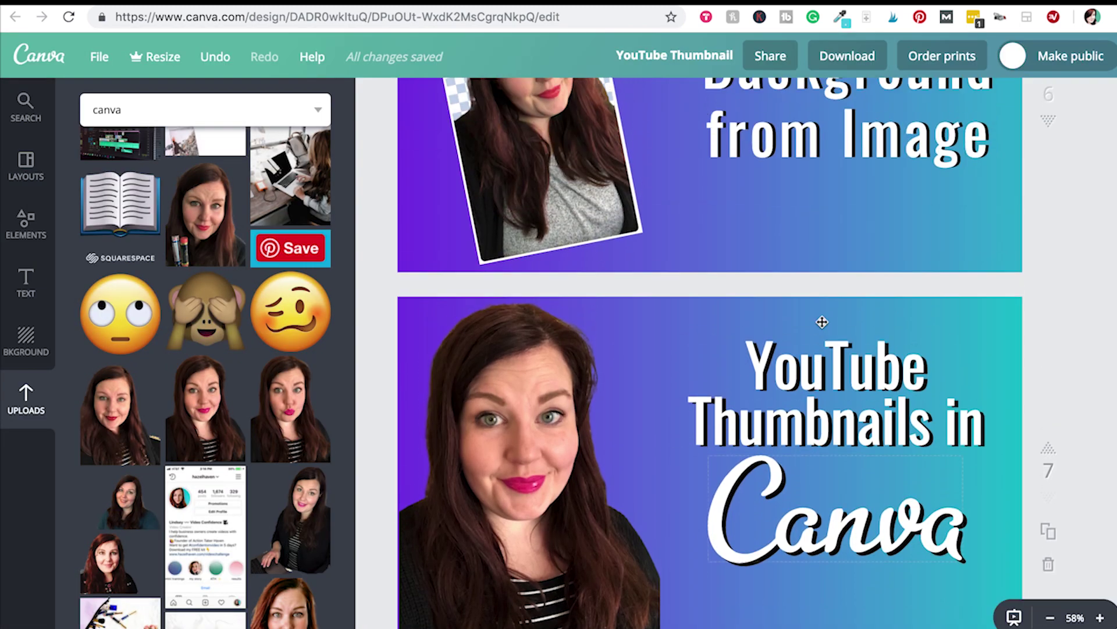
scroll(821, 322, "up", 15)
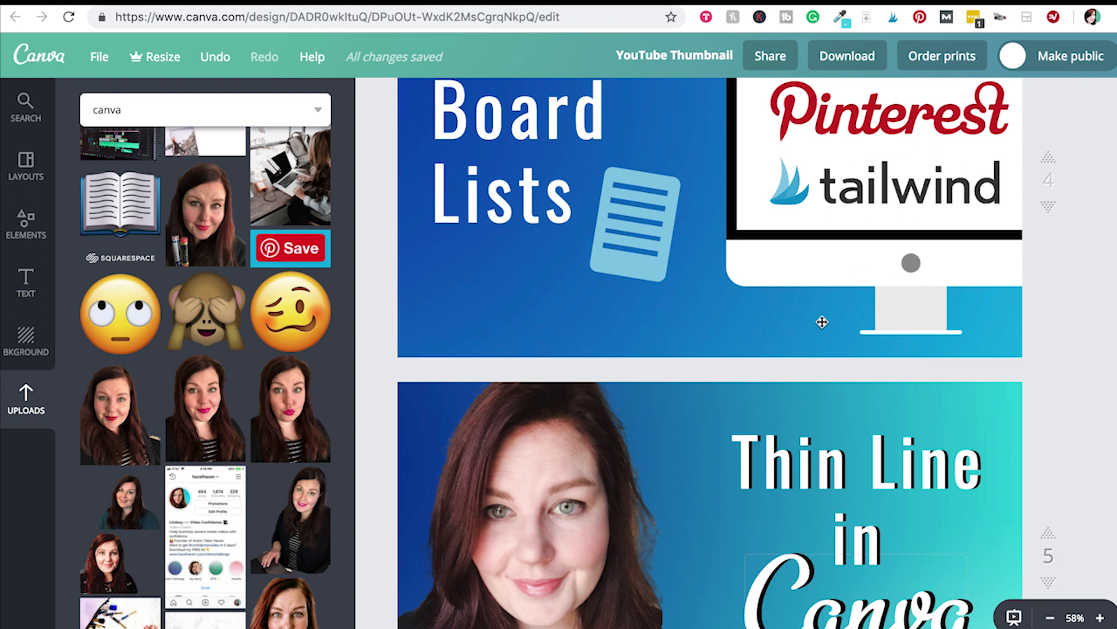
scroll(821, 322, "up", 15)
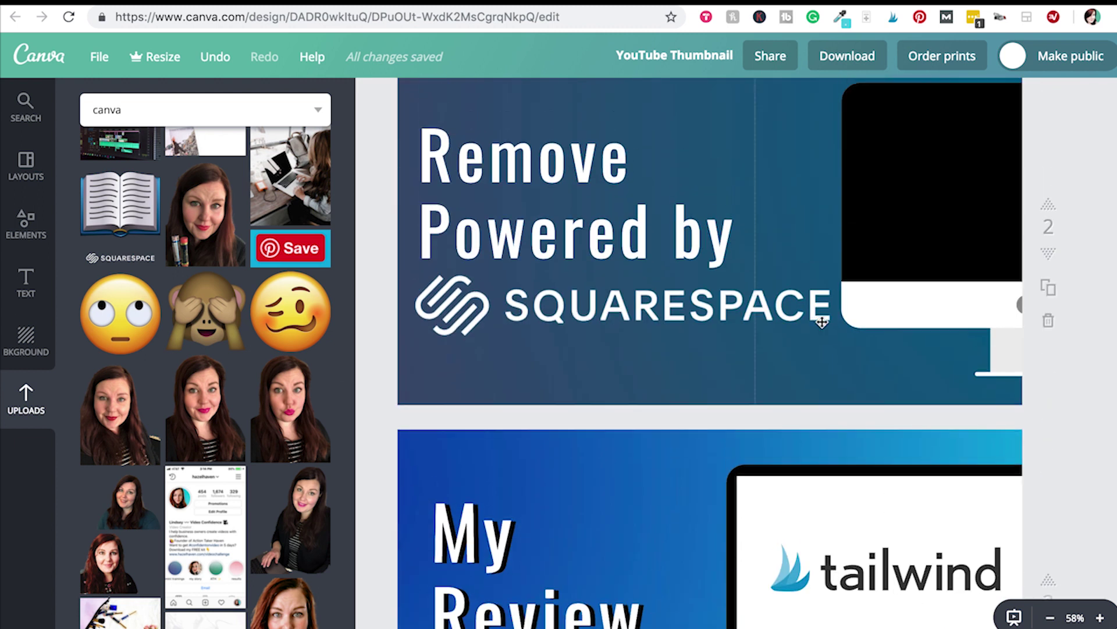
scroll(822, 322, "down", 15)
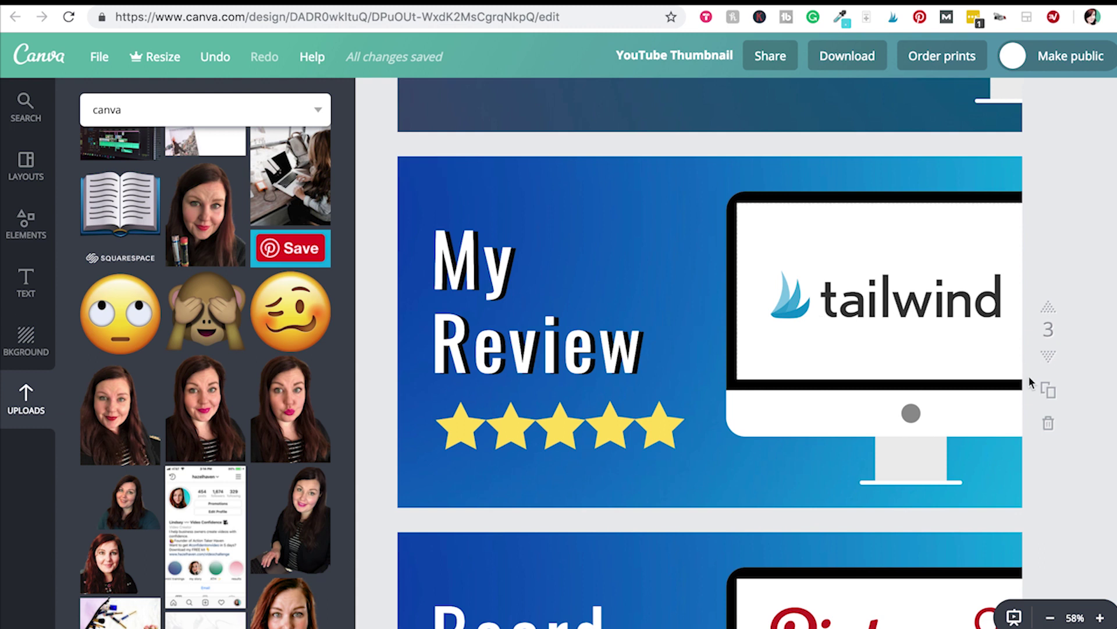
left_click(1047, 390)
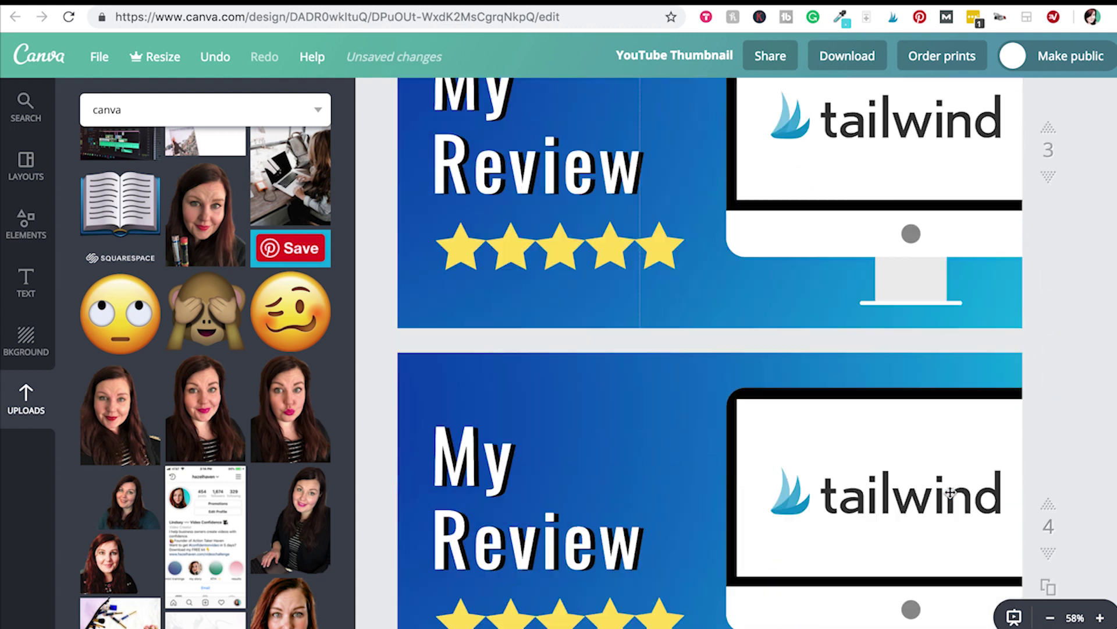
On page 4, swap the tailwind logo for the red TubeBuddy logo, resized and centered on the monitor
left_click(908, 394)
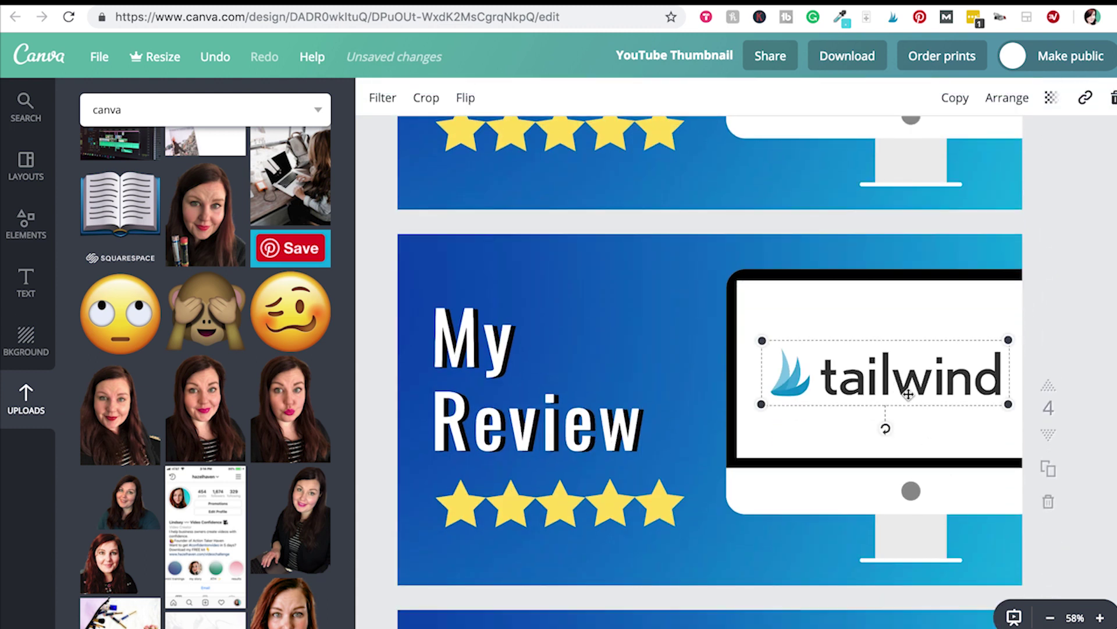
key("Delete")
scroll(186, 349, "down", 3)
scroll(186, 349, "down", 10)
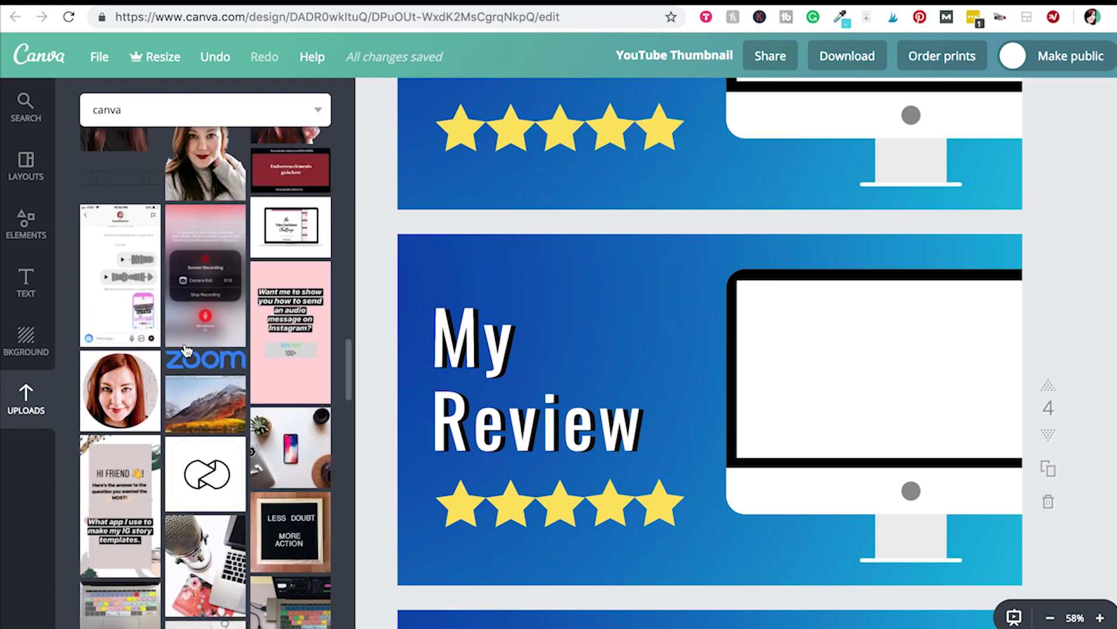
scroll(186, 349, "up", 1)
left_click_drag(294, 233, 862, 392)
left_click_drag(1021, 203, 773, 394)
left_click_drag(743, 462, 901, 361)
key("Escape")
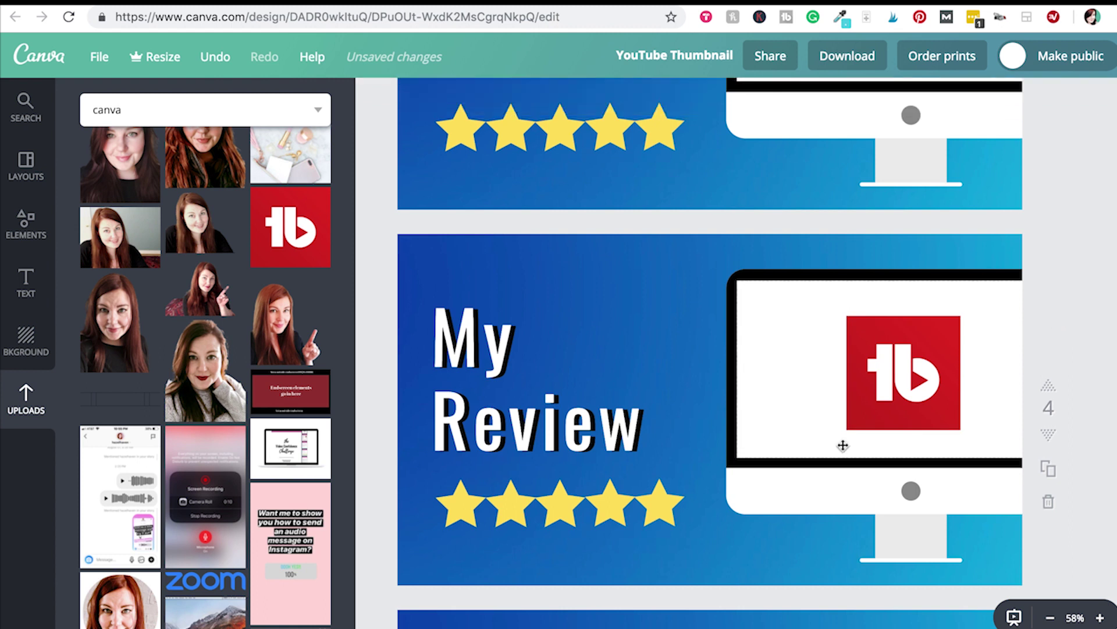
Duplicate the 'YouTube Thumbnails in Canva' page as a new page 9
scroll(844, 445, "down", 1)
scroll(843, 446, "down", 15)
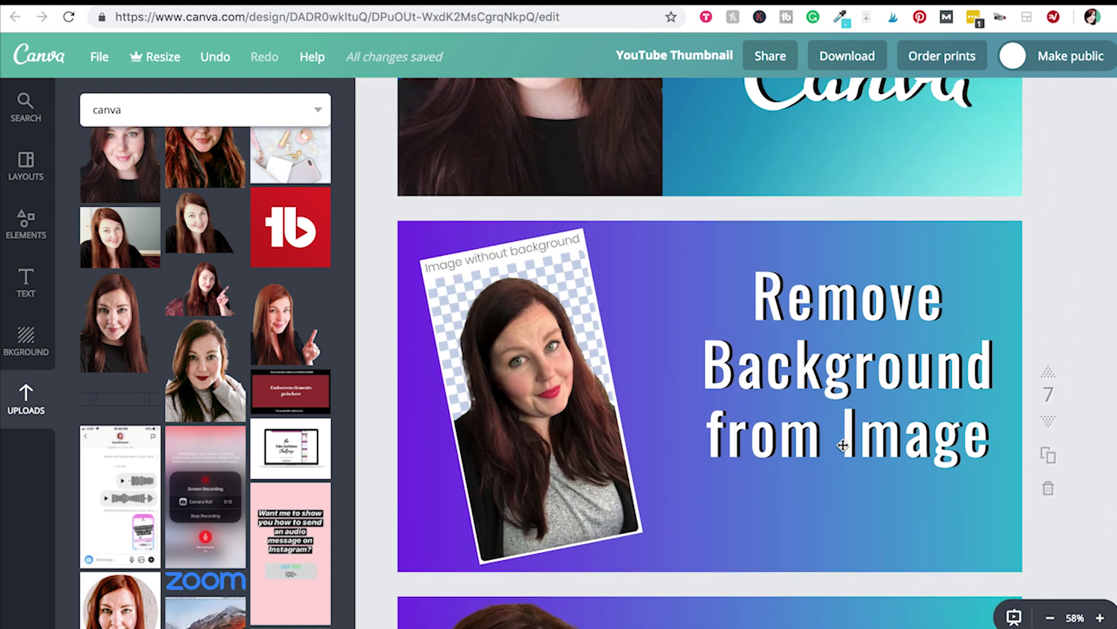
scroll(843, 445, "down", 8)
left_click(1050, 393)
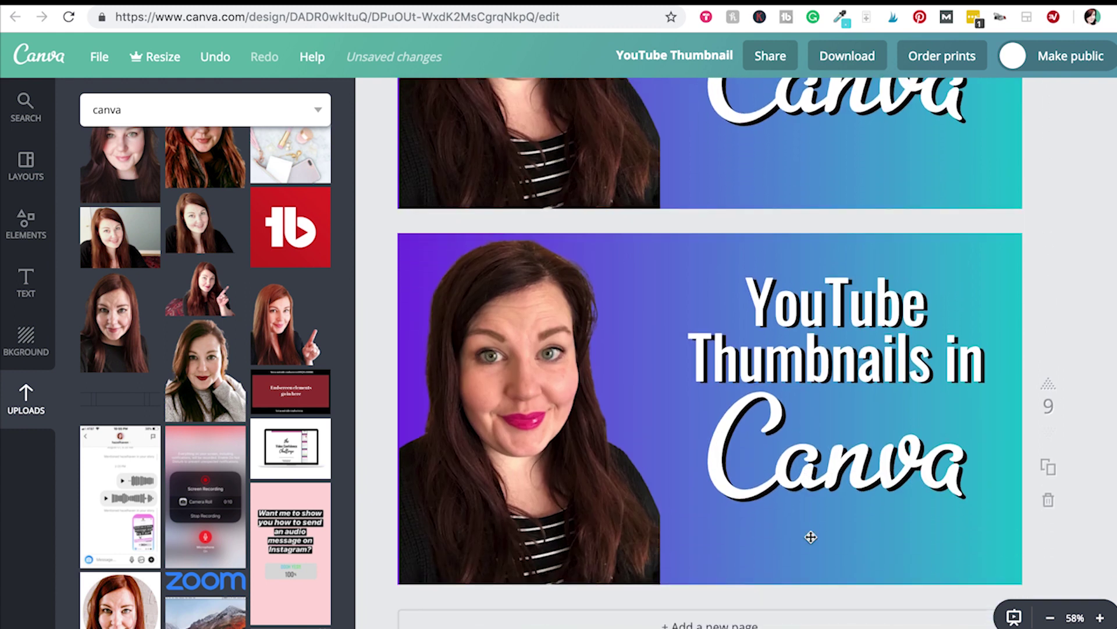
Select the 'Canva' script text on the new page 9
left_click(807, 478)
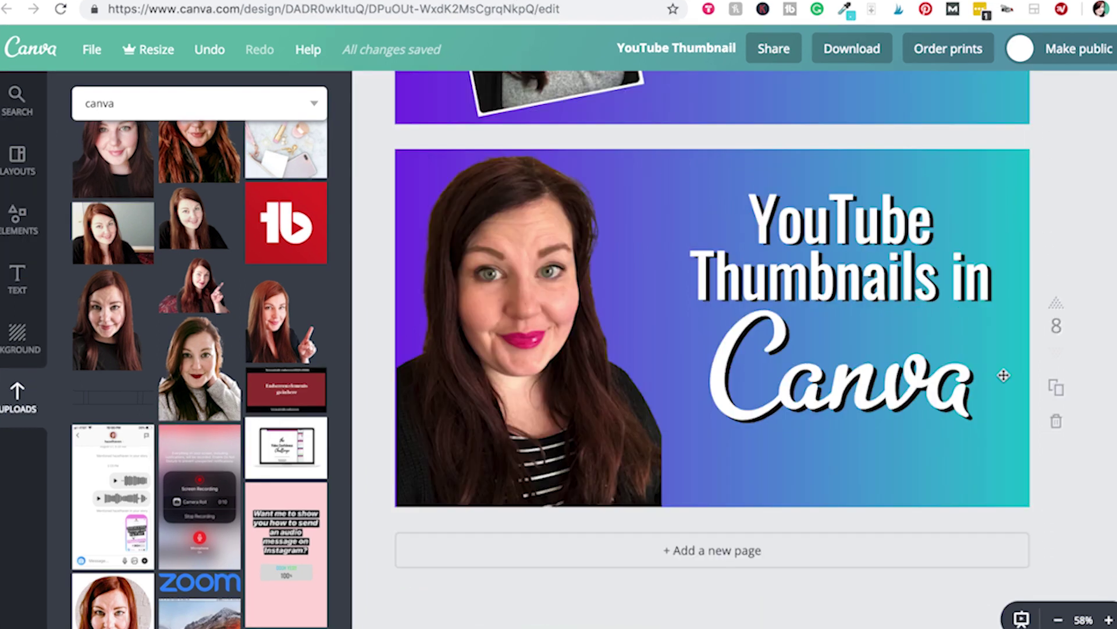